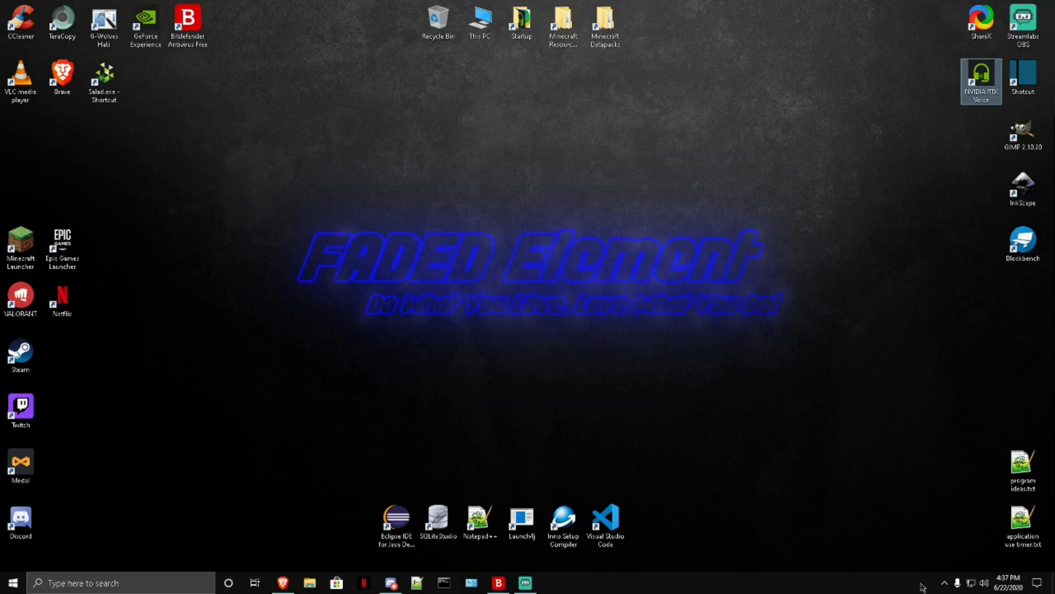
Step: Show the NVIDIA RTX Voice window from its background app and move it away from the desktop's corner
left_click(943, 585)
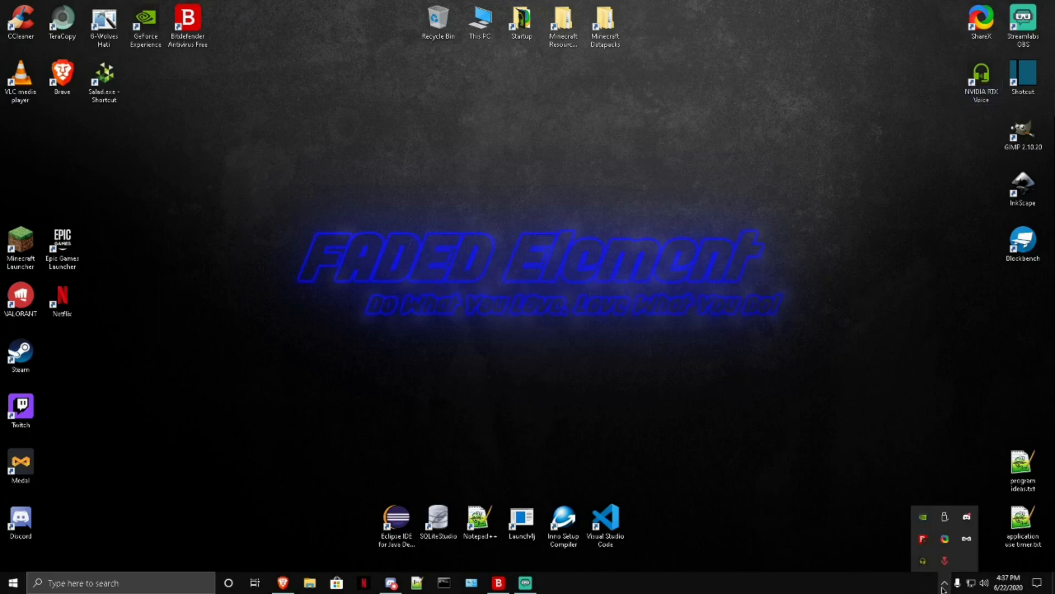
right_click(924, 562)
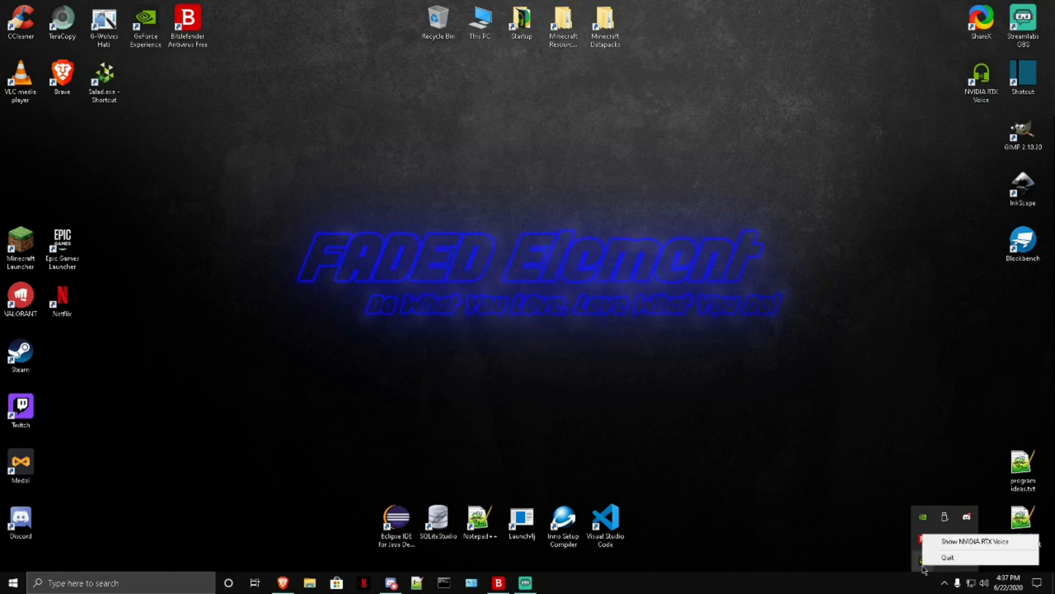
left_click(937, 540)
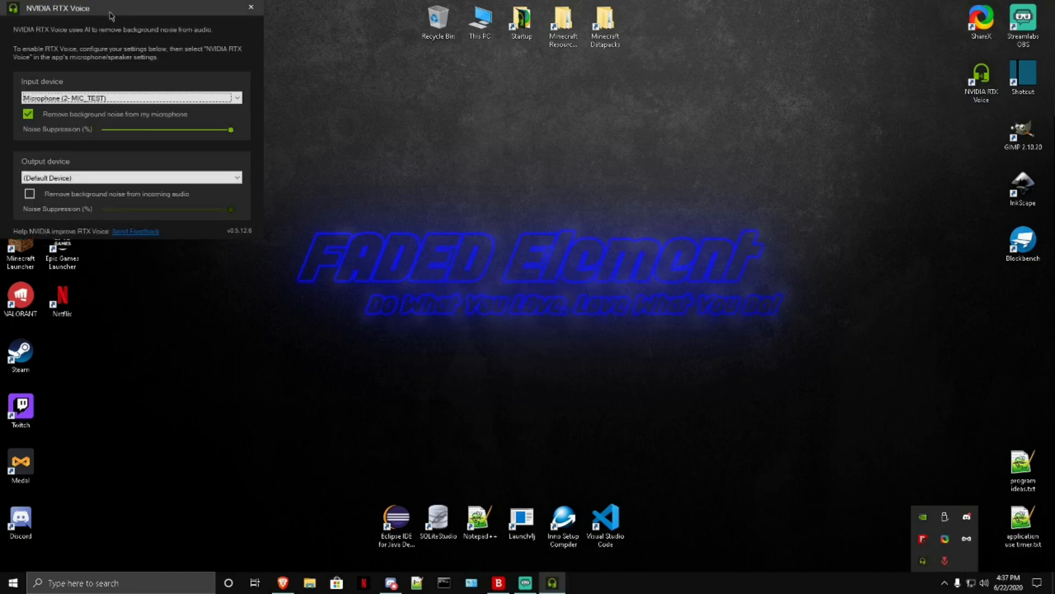
left_click_drag(110, 15, 654, 96)
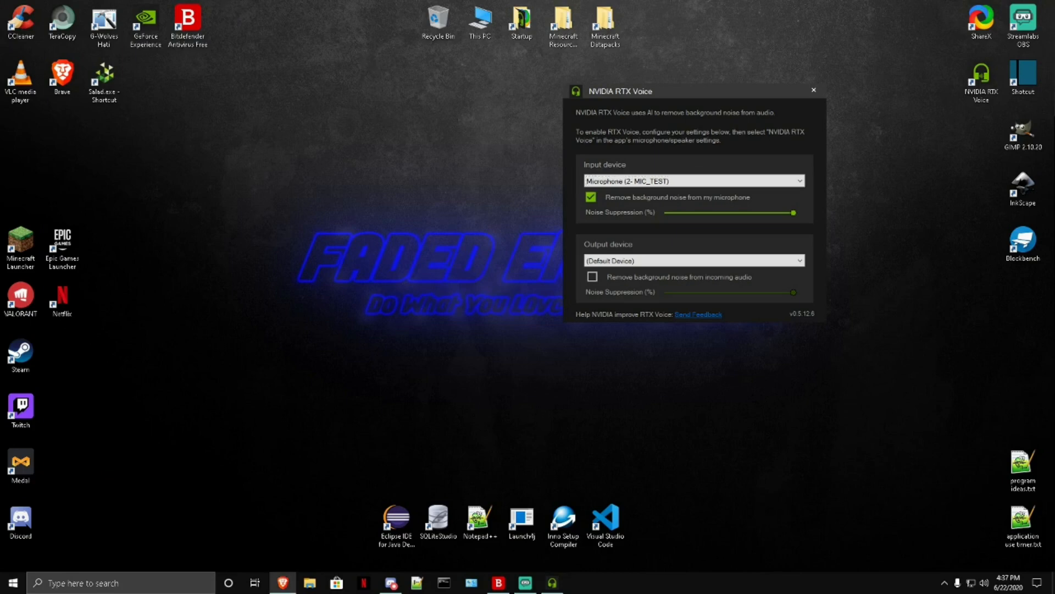
Step: Switch to Brave, search the web for "rtx voice download" and open NVIDIA's RTX Voice: Setup Guide
left_click_drag(0, 291, 426, 2)
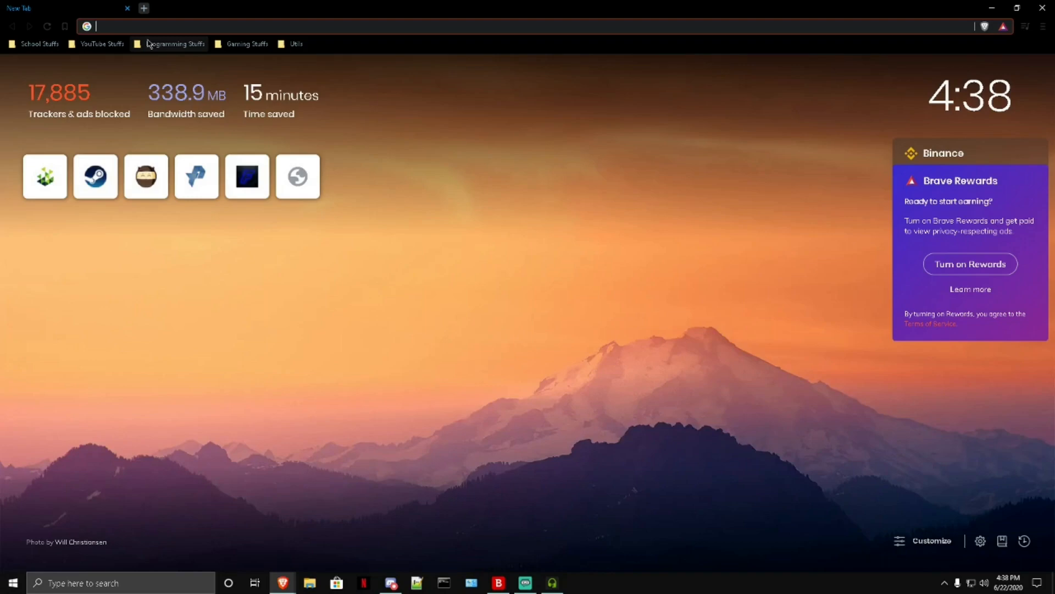
type("rtx")
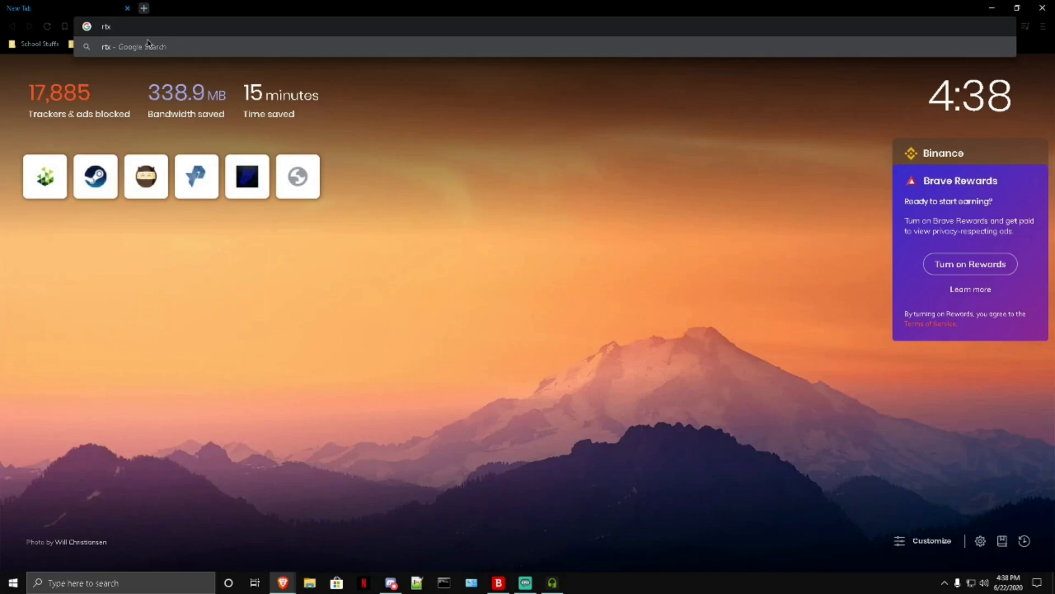
type("voice download")
key("Return")
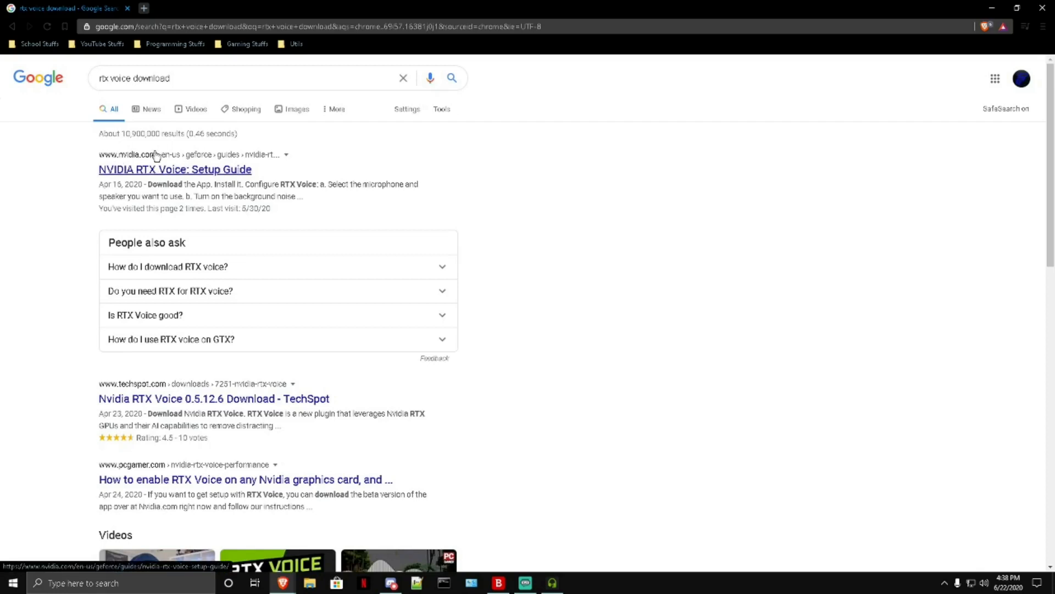
left_click(192, 169)
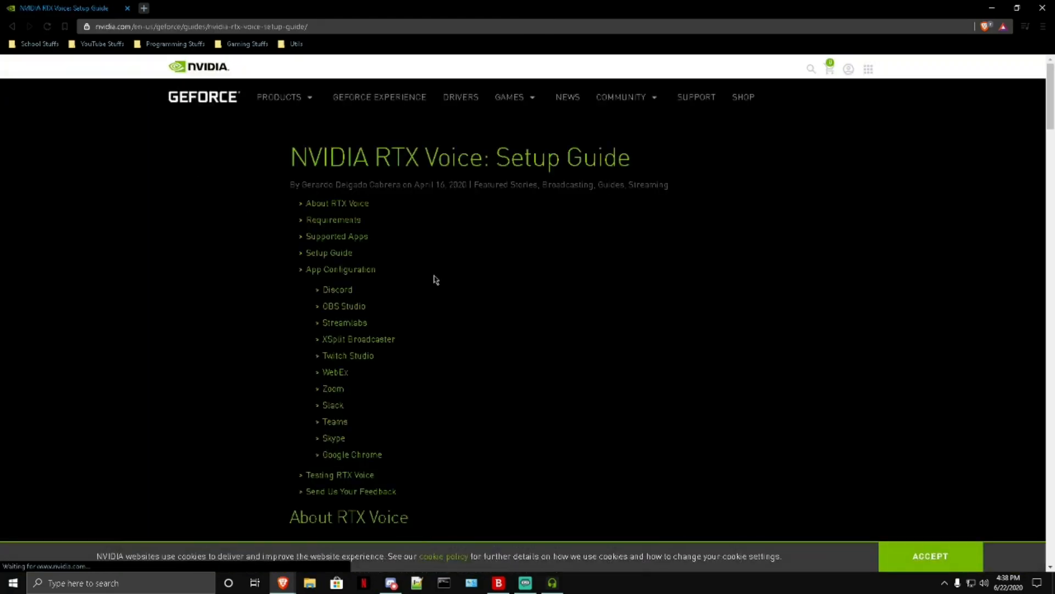
Step: Download the app from the guide's setup section, saving NVIDIA_RTX_Voice_v0.5.12.6.exe in the Downloads folder
scroll(434, 278, "down", 10)
scroll(467, 285, "down", 7)
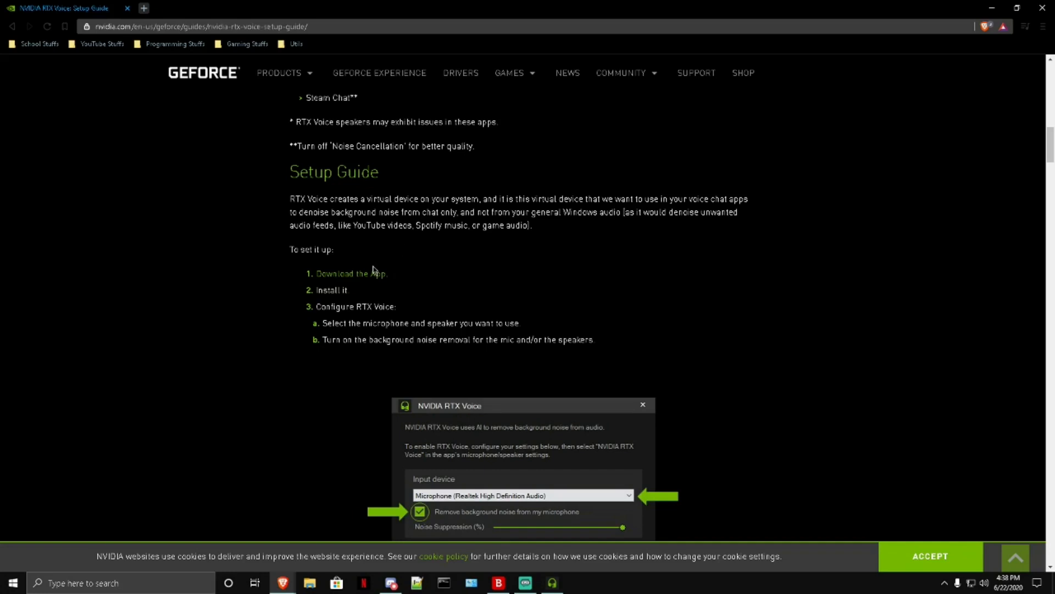
scroll(593, 201, "down", 2)
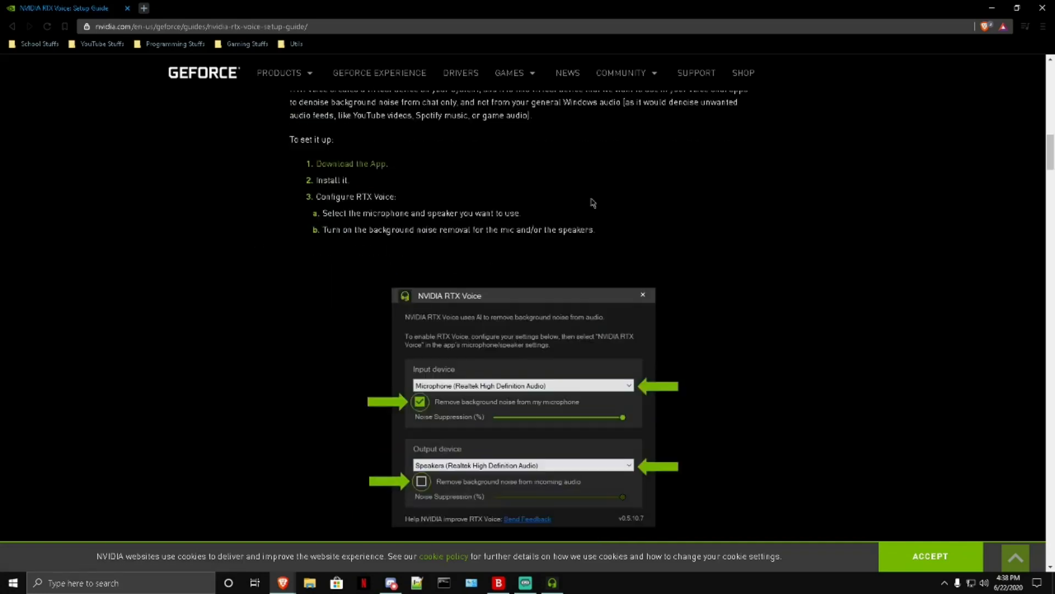
scroll(599, 197, "up", 1)
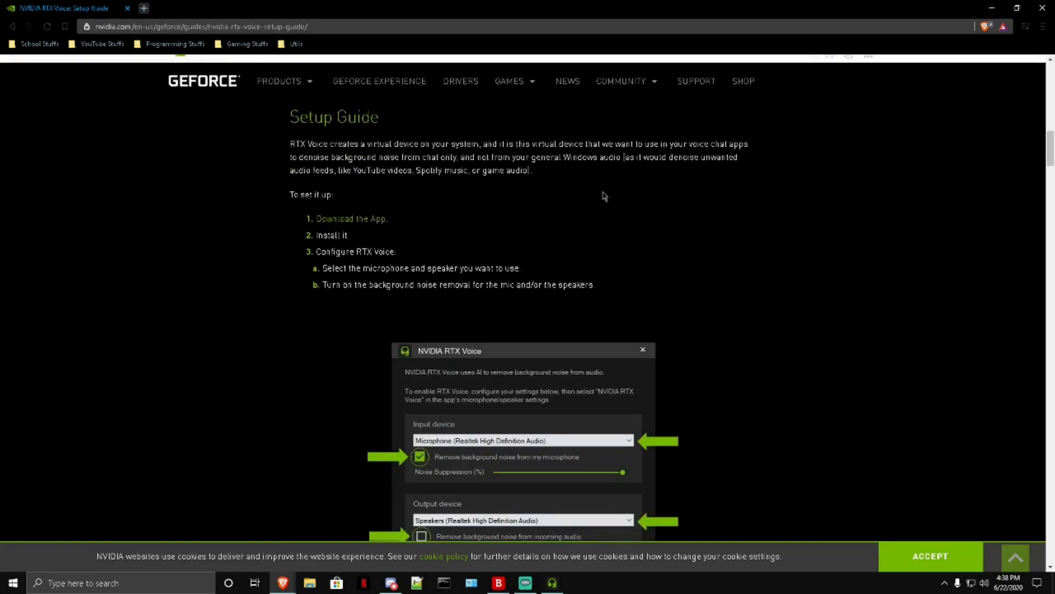
left_click(351, 219)
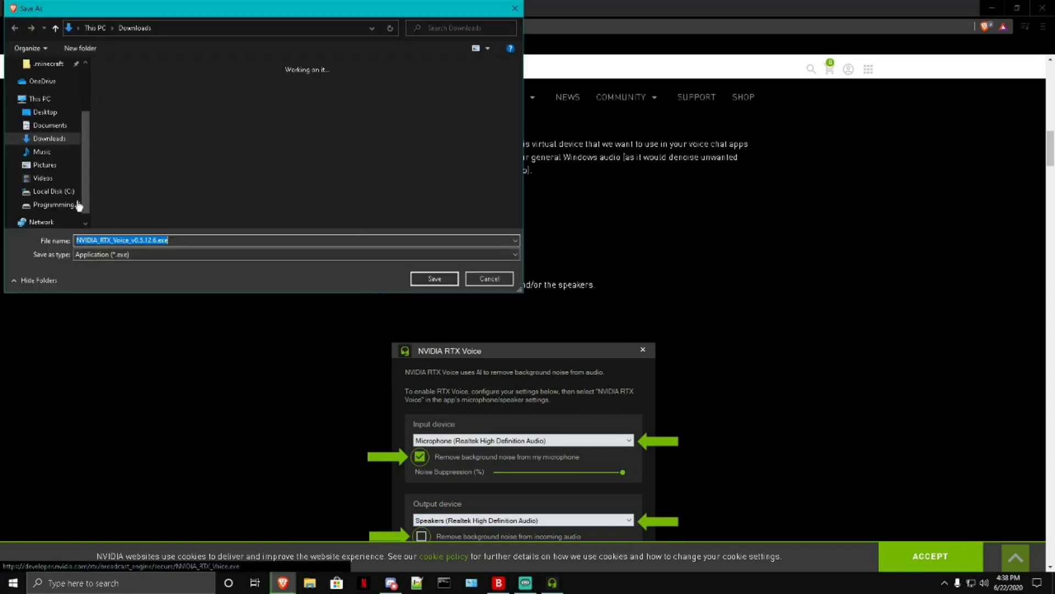
left_click(435, 279)
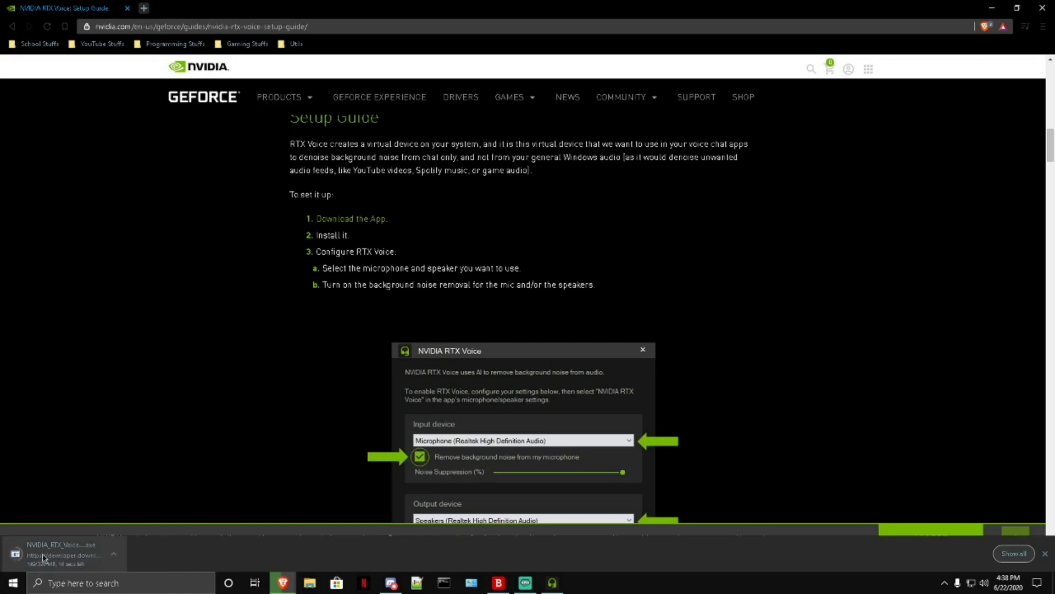
Step: Close the NVIDIA RTX Voice window and run NVIDIA_RTX_Voice_v0.5.12.6.exe from the Downloads folder in File Explorer
left_click(994, 11)
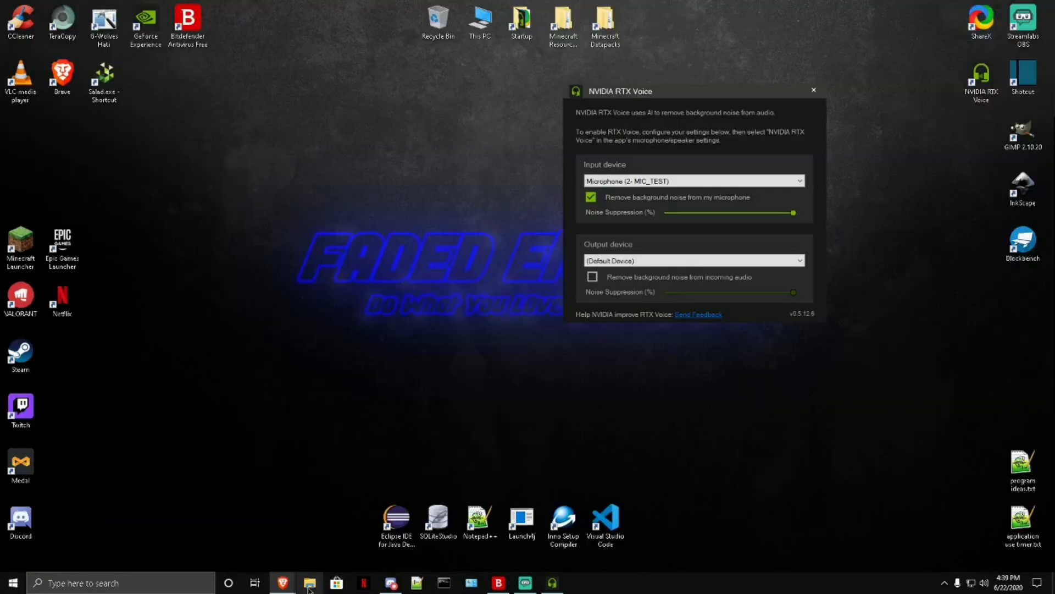
left_click(311, 582)
left_click(815, 91)
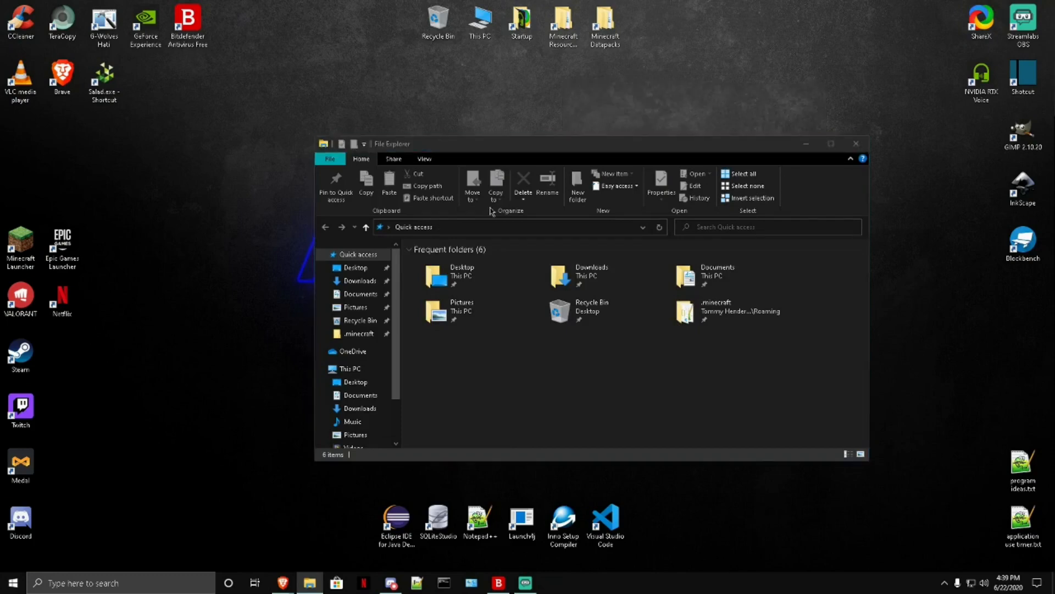
left_click(363, 282)
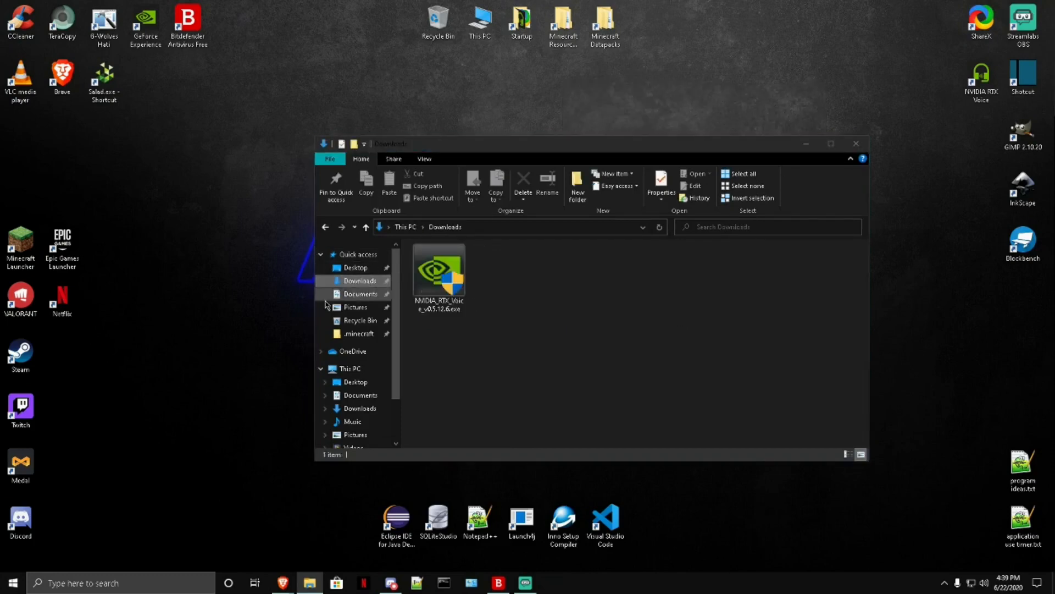
double_click(462, 290)
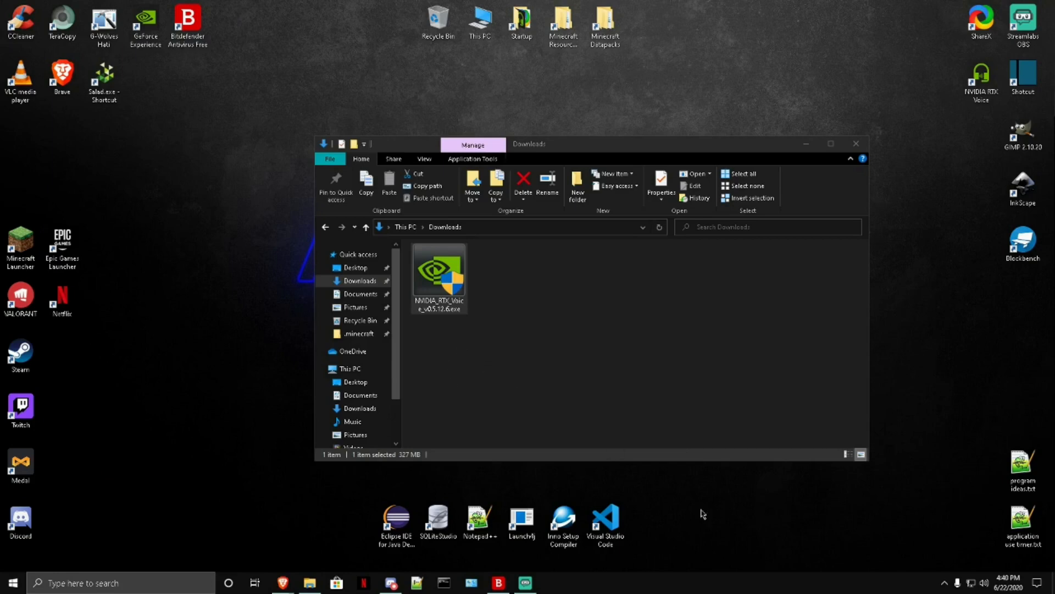
Step: Minimize the Downloads window while the installer starts, and close the NVIDIA Installer at its System Check
left_click(943, 582)
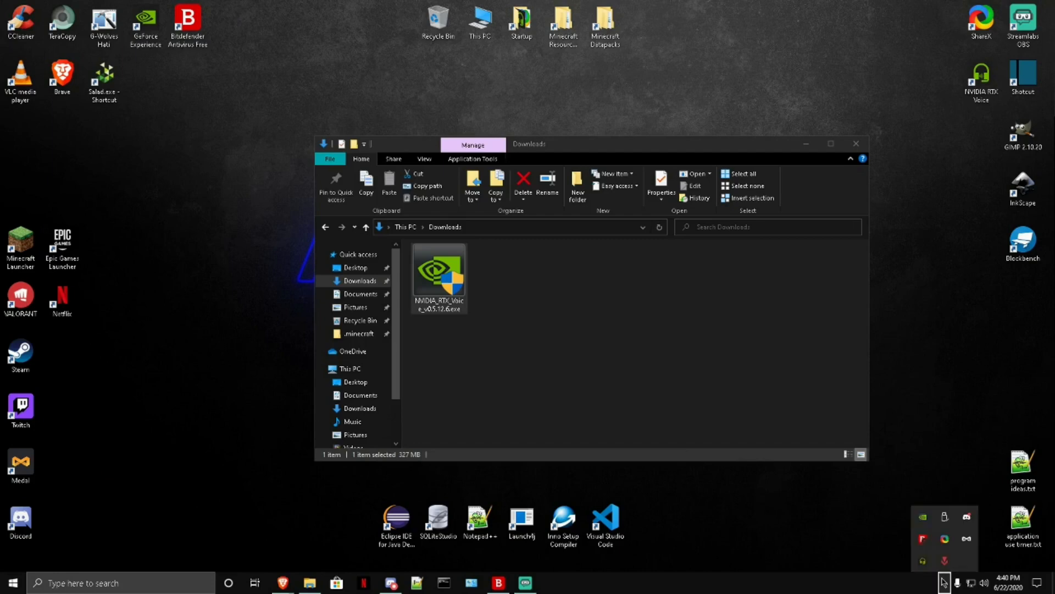
left_click(856, 542)
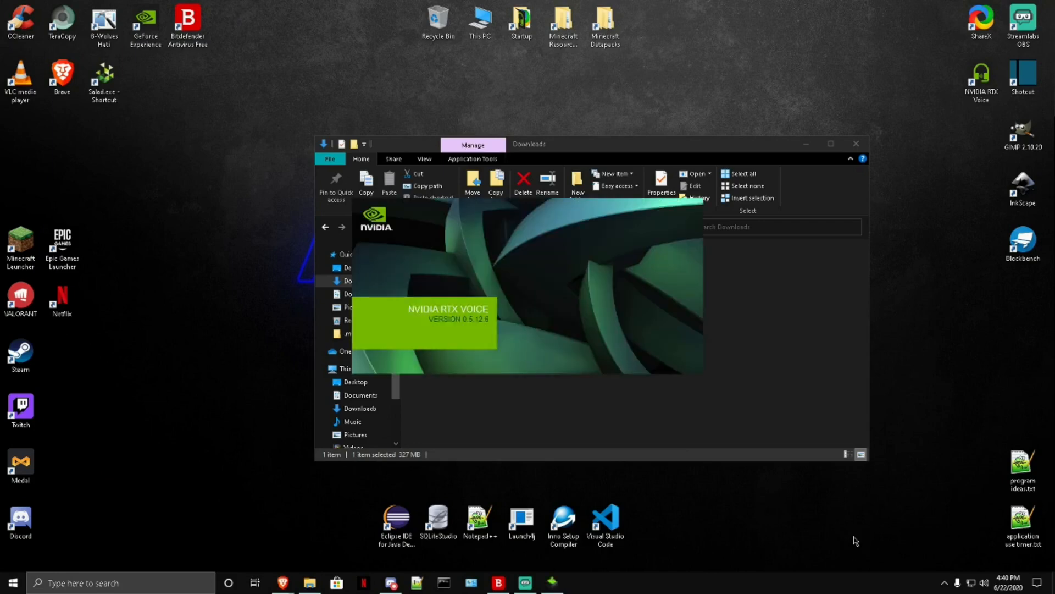
left_click(806, 144)
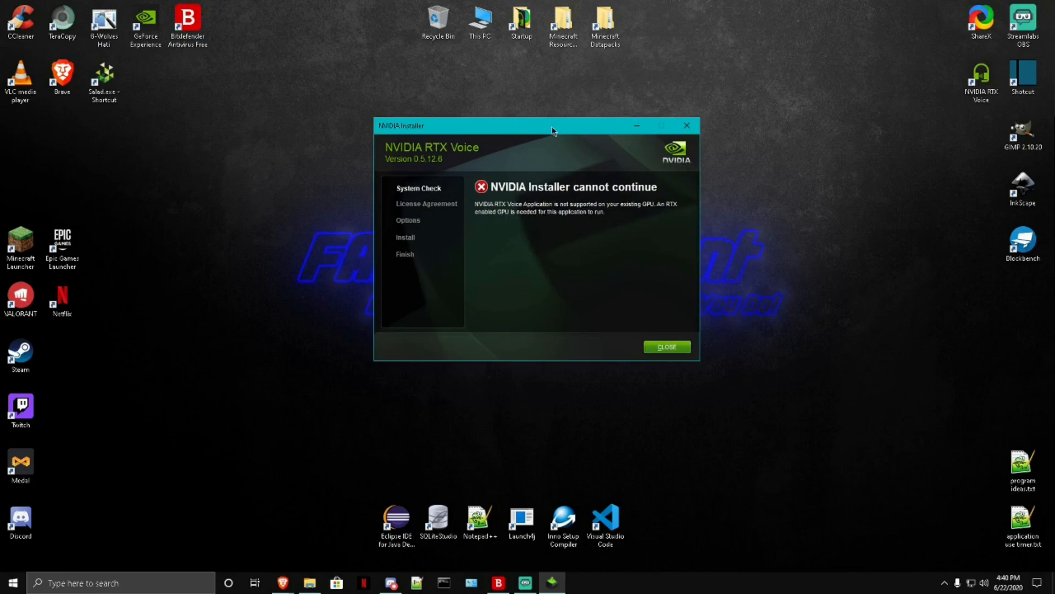
left_click_drag(552, 130, 584, 129)
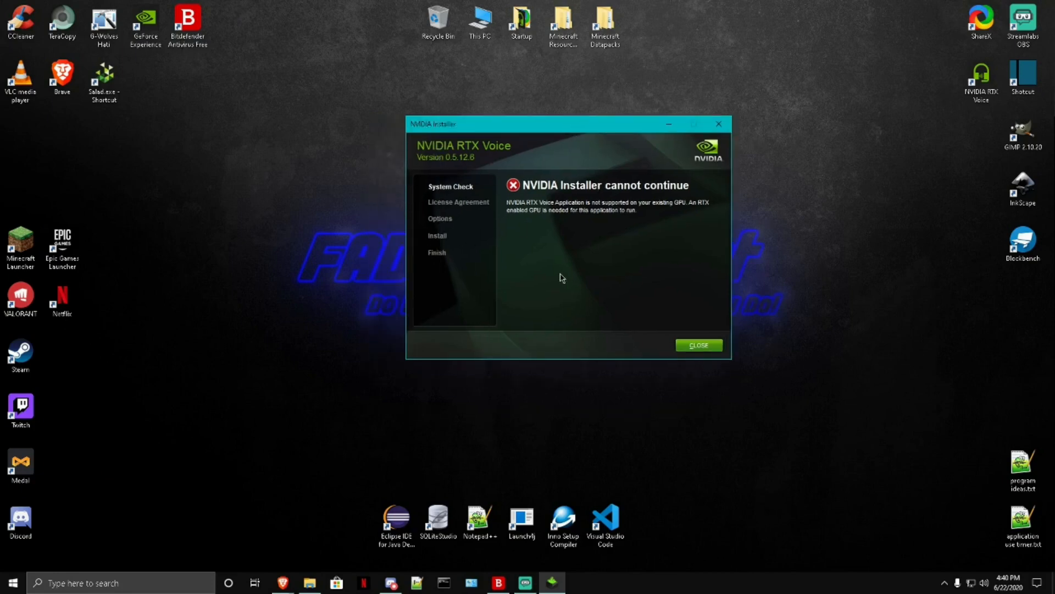
left_click(705, 346)
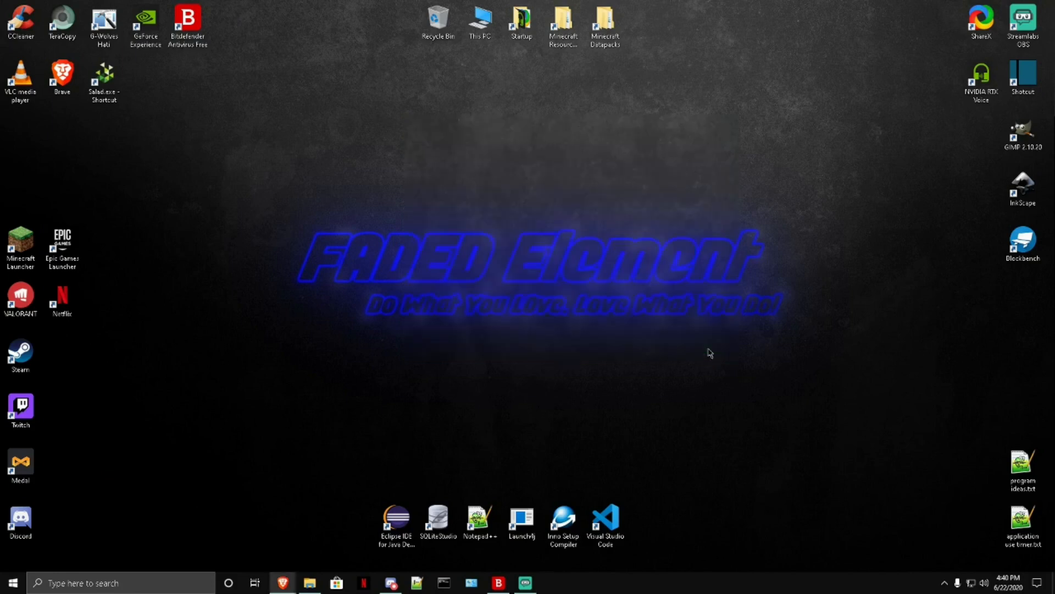
Step: Go to C:\Temp\NVRTXVoice\NvAFX in File Explorer and open RTXVoice.nvi in Notepad++
left_click(310, 581)
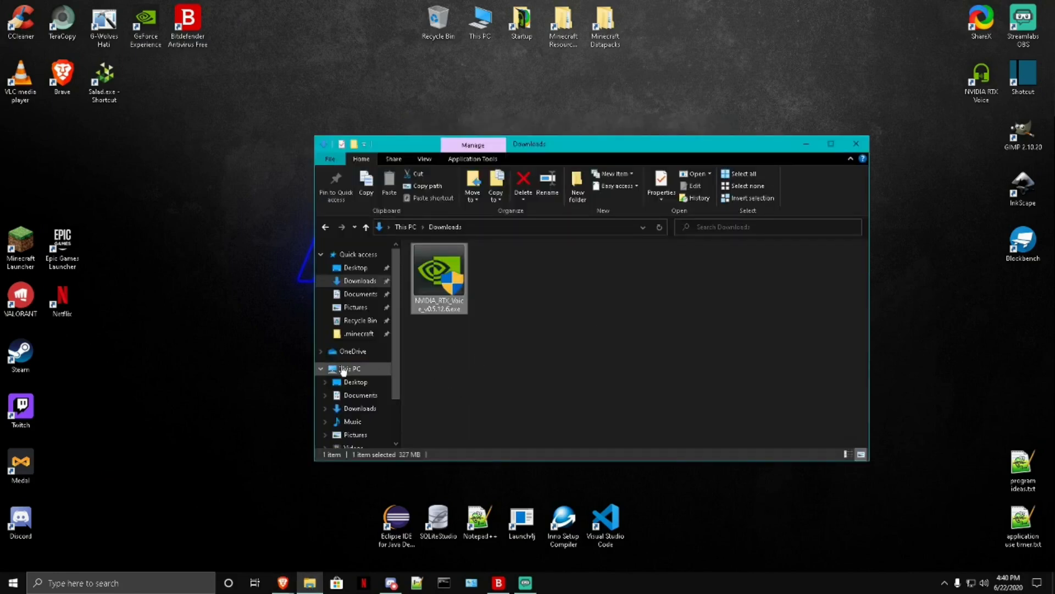
scroll(357, 377, "down", 1)
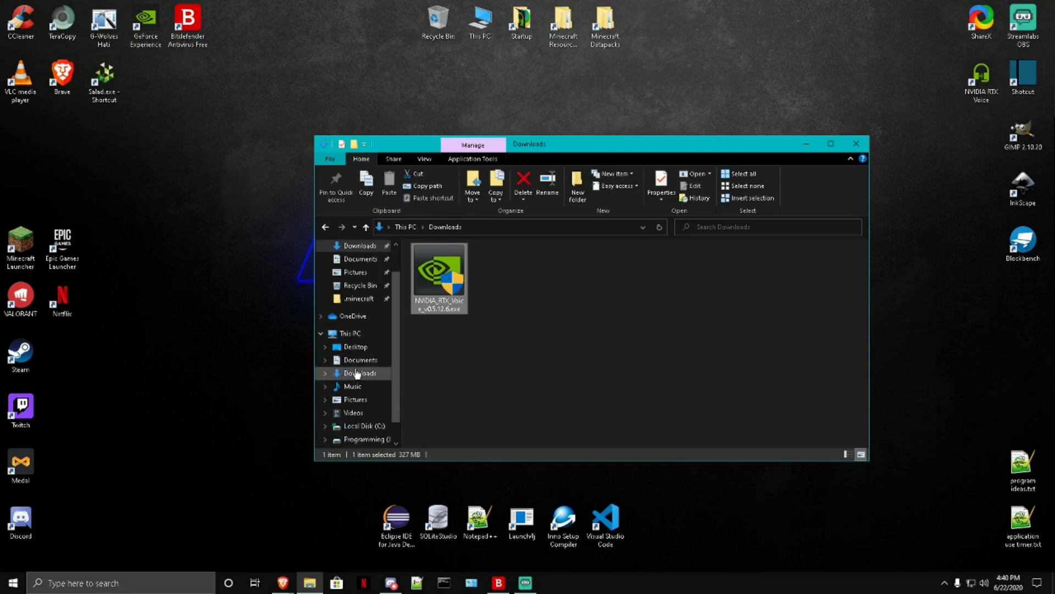
left_click(365, 427)
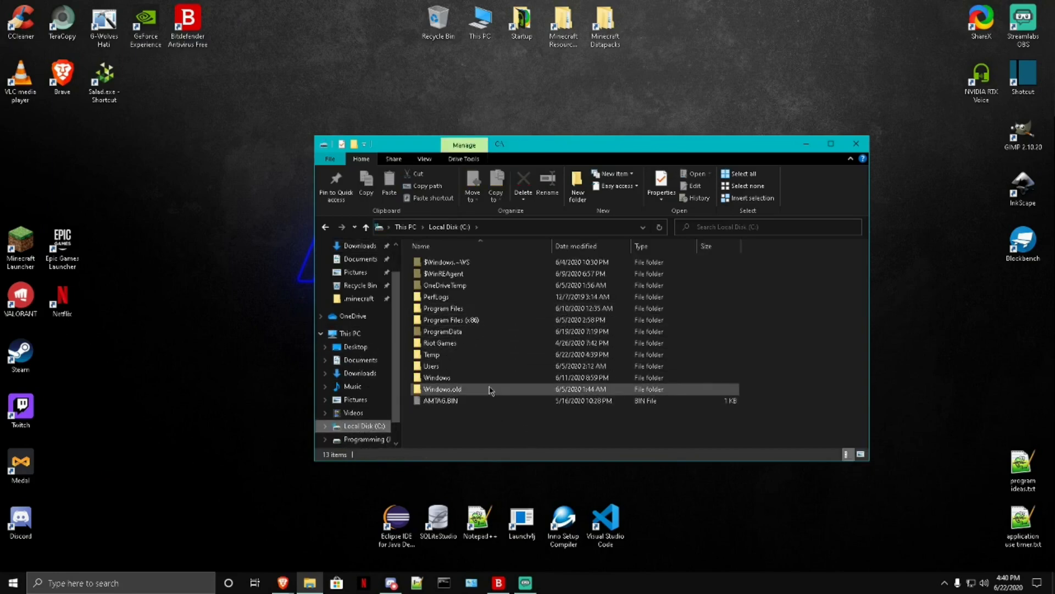
double_click(439, 356)
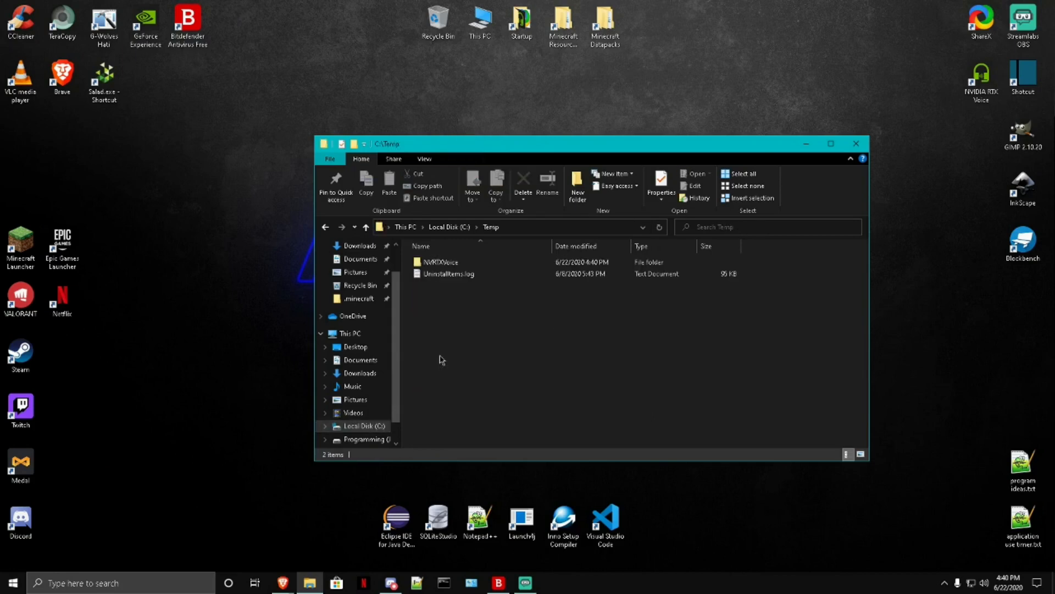
double_click(452, 268)
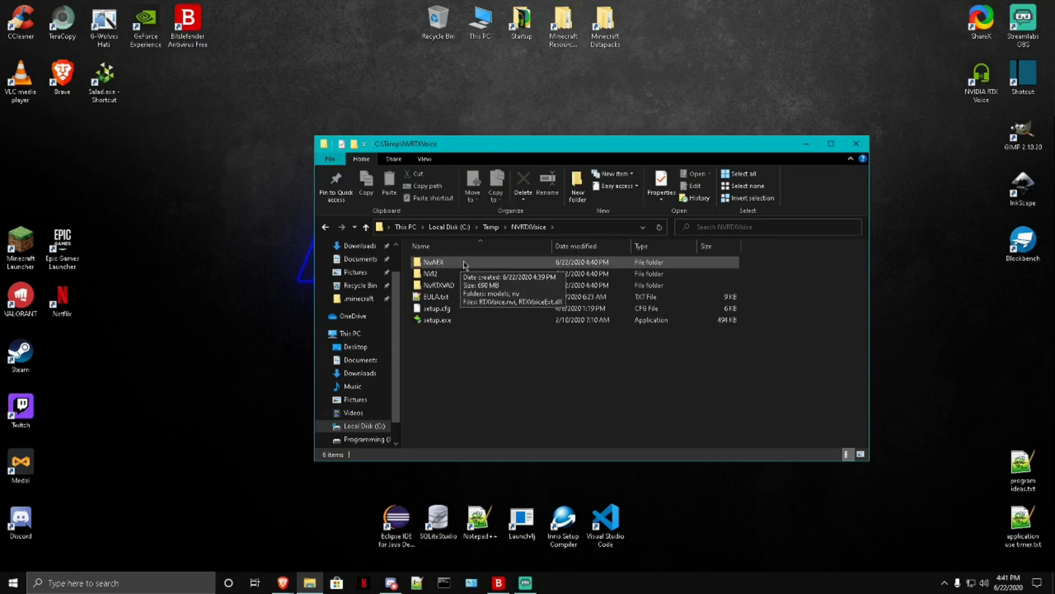
double_click(462, 266)
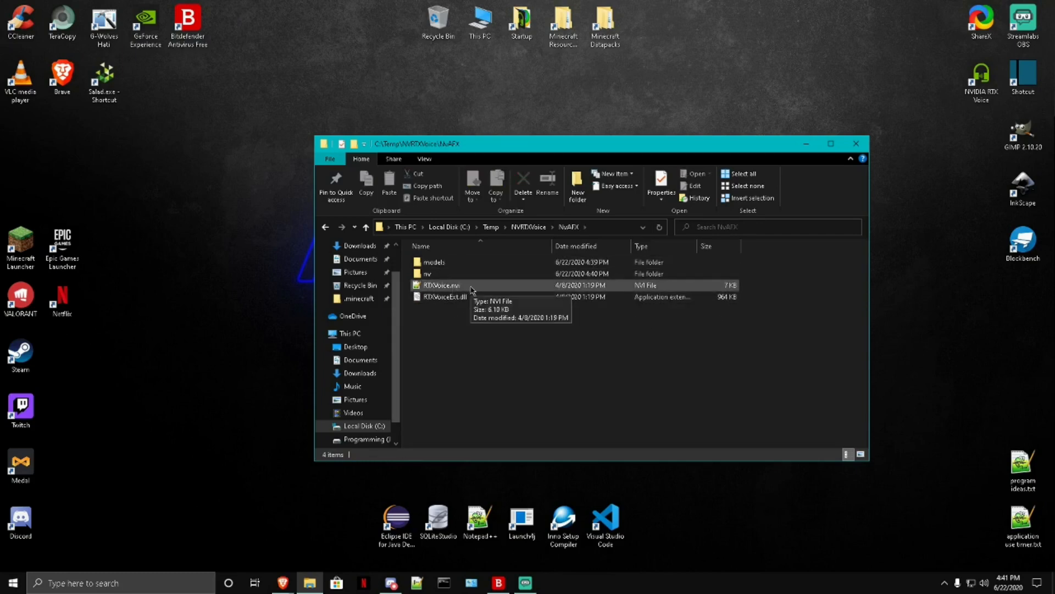
double_click(471, 287)
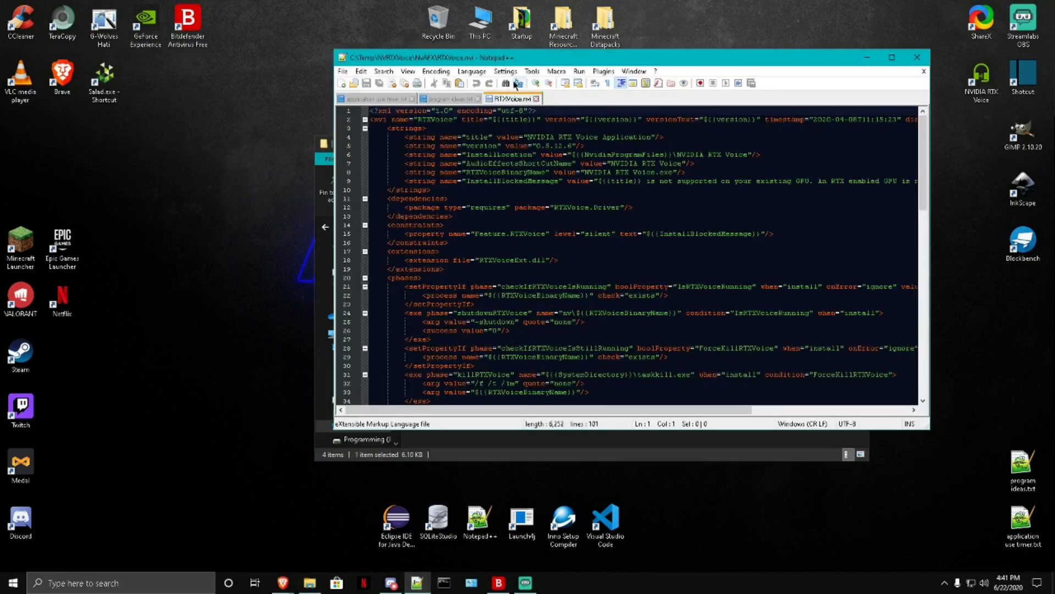
Step: Delete the whole <constraints> block, including its Feature.RTXVoice property line, from RTXVoice.nvi
left_click_drag(515, 55, 388, 102)
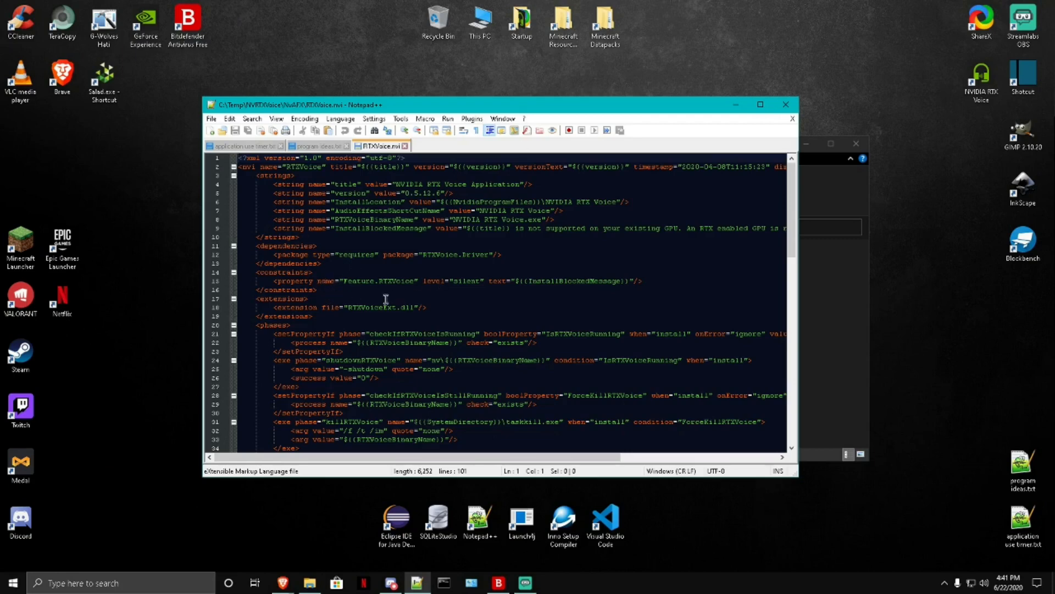
left_click_drag(324, 290, 333, 264)
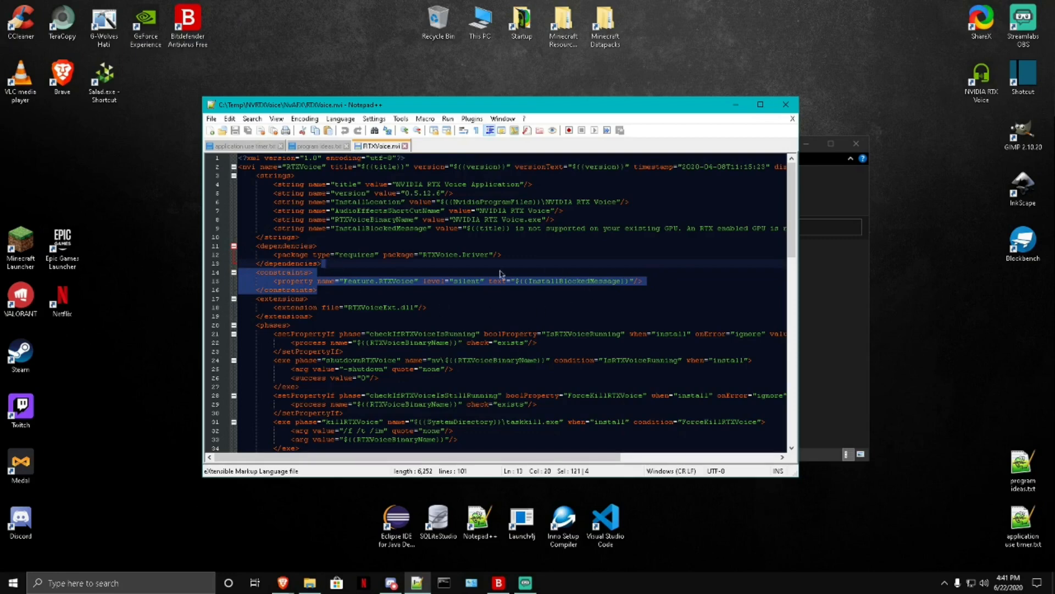
key("Delete")
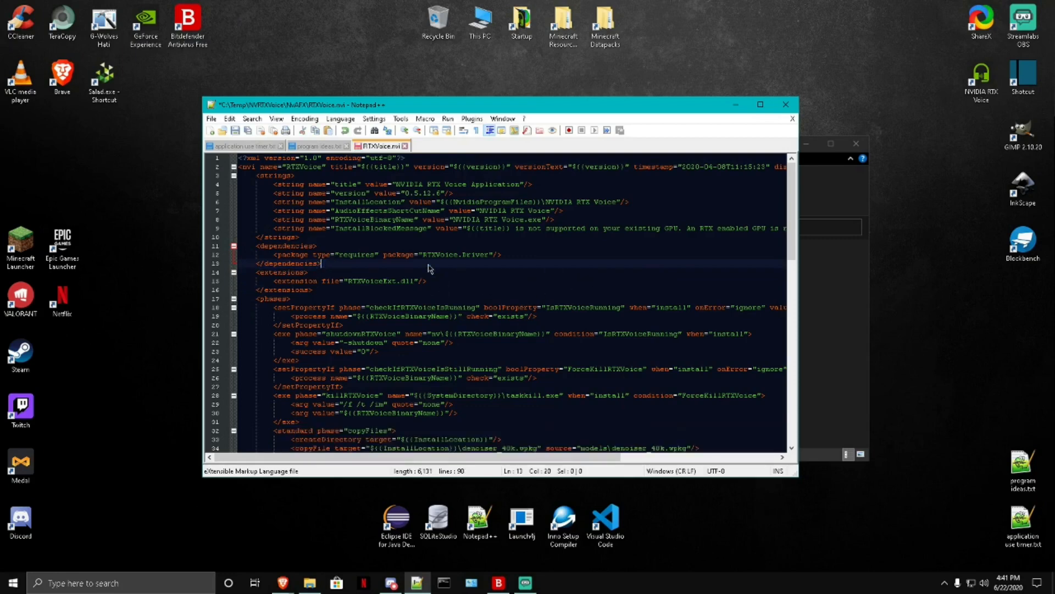
Step: Relaunch Notepad++ in Administrator mode to save the edited RTXVoice.nvi, and close the editor
left_click(241, 133)
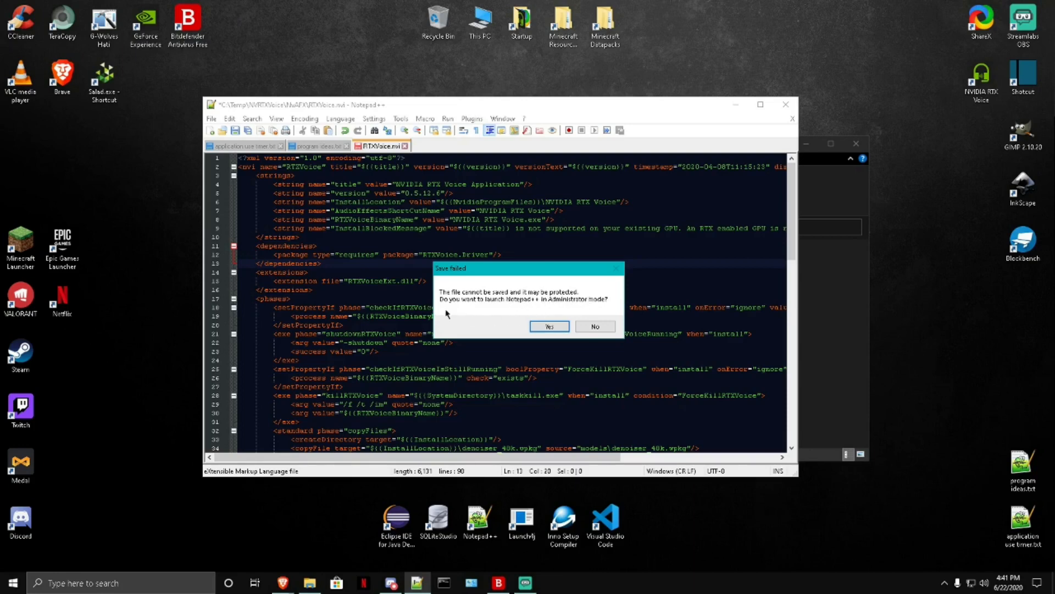
left_click(549, 326)
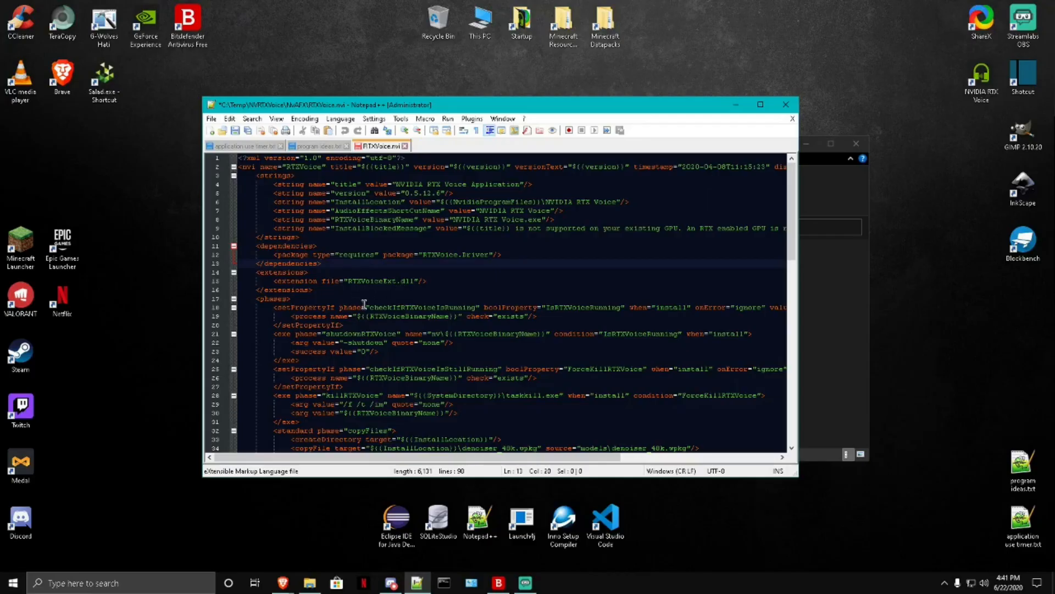
left_click(235, 130)
left_click(786, 105)
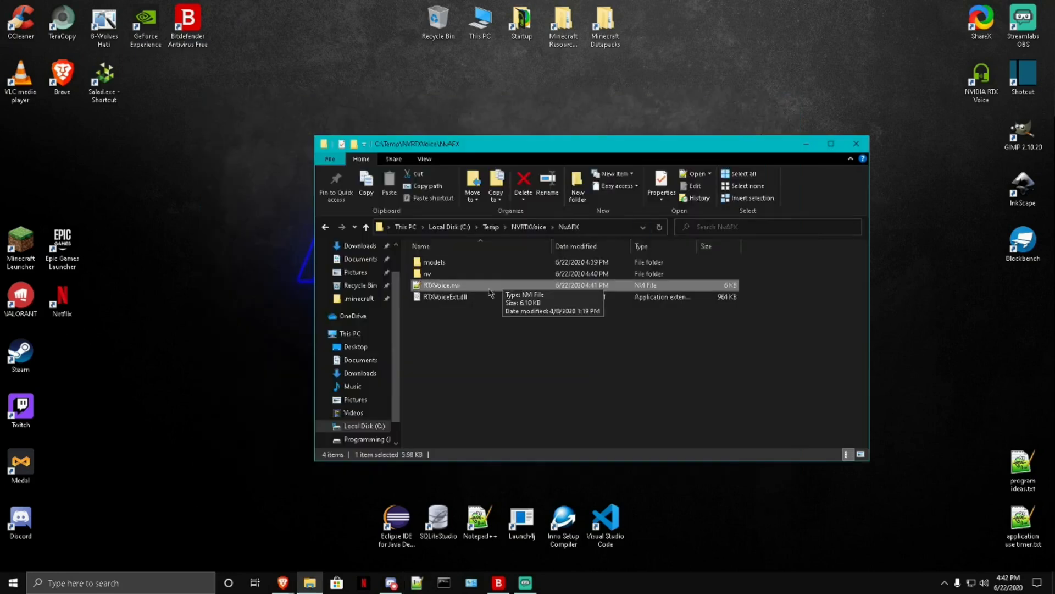
Step: Run setup.exe from the C:\Temp\NVRTXVoice folder and accept the NVIDIA software license agreement to install RTX Voice
left_click(529, 227)
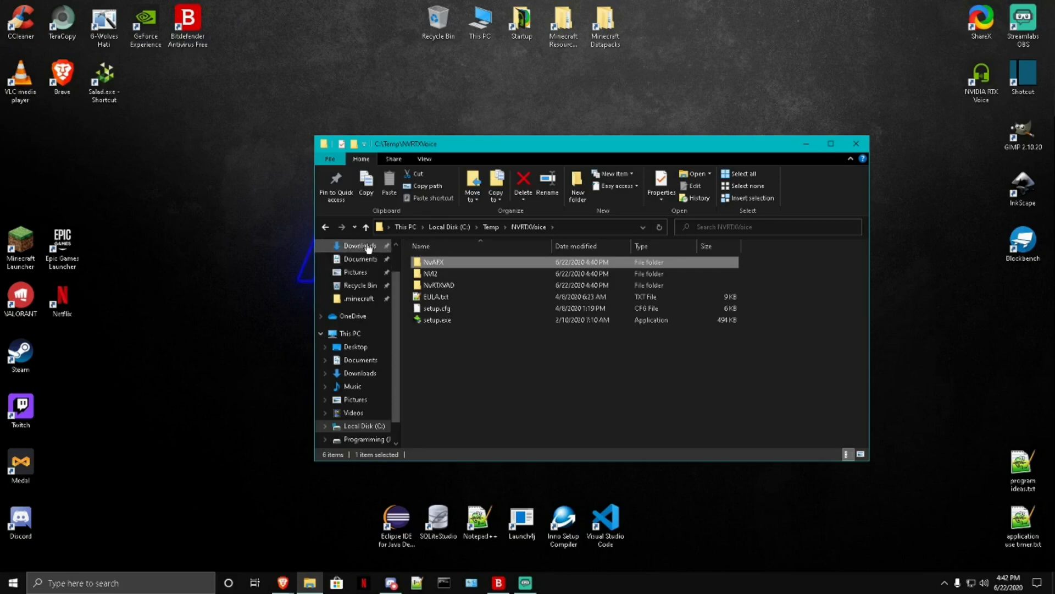
double_click(437, 320)
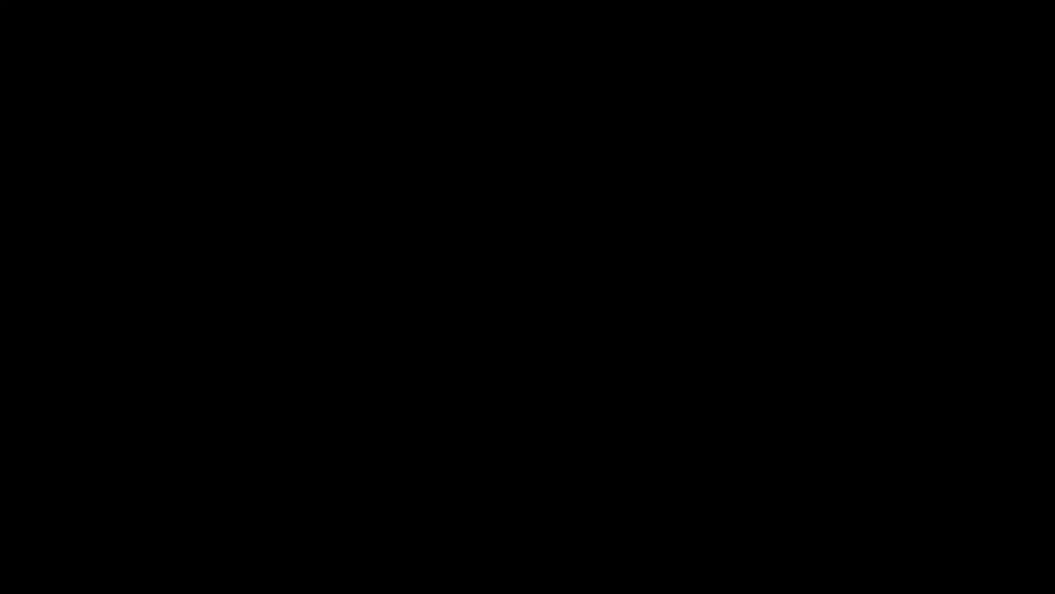
left_click(477, 369)
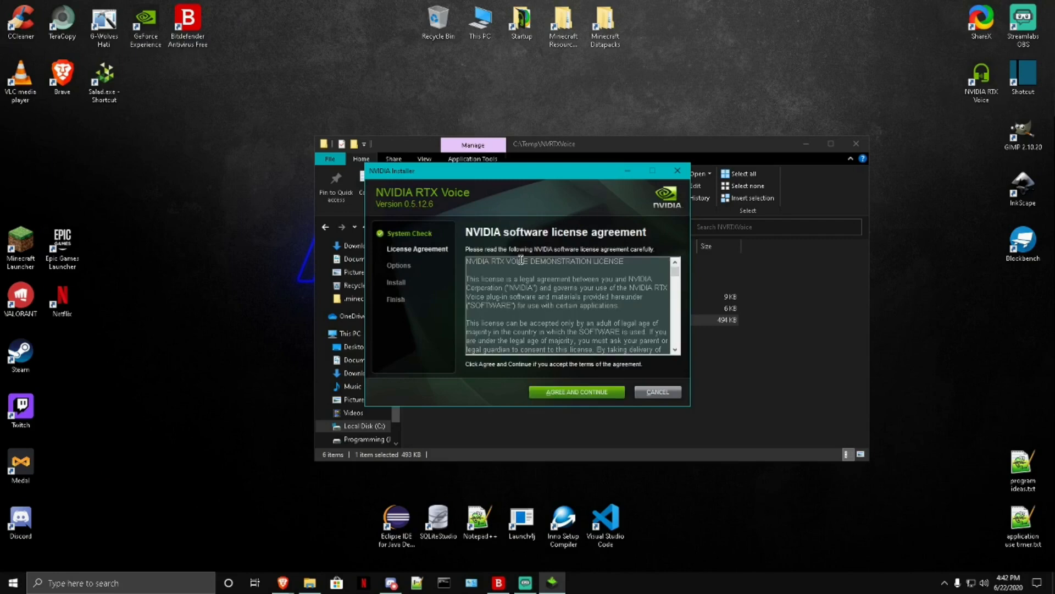
left_click_drag(564, 172, 614, 144)
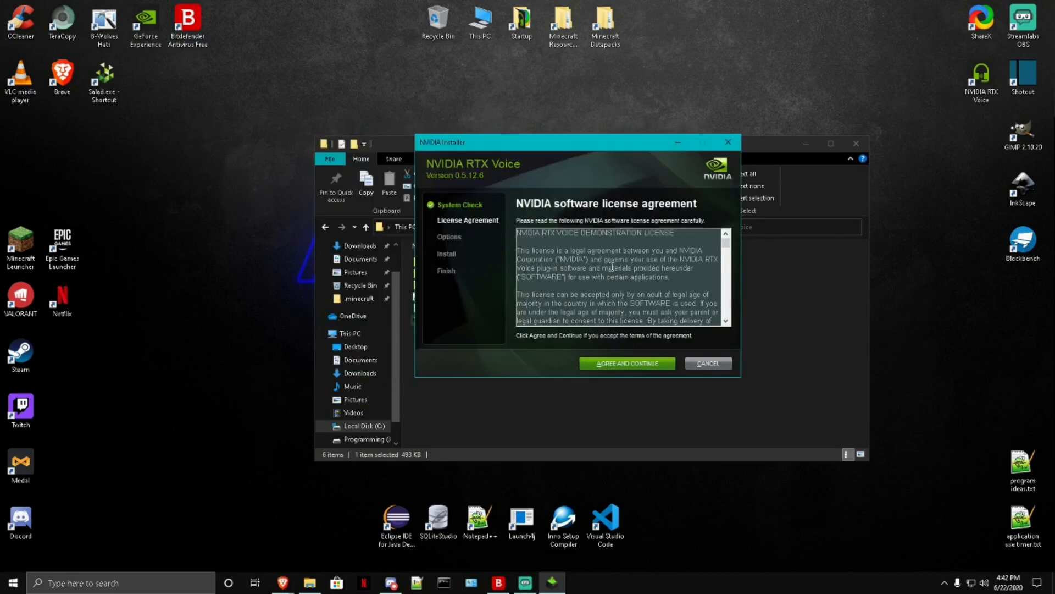
scroll(682, 284, "down", 10)
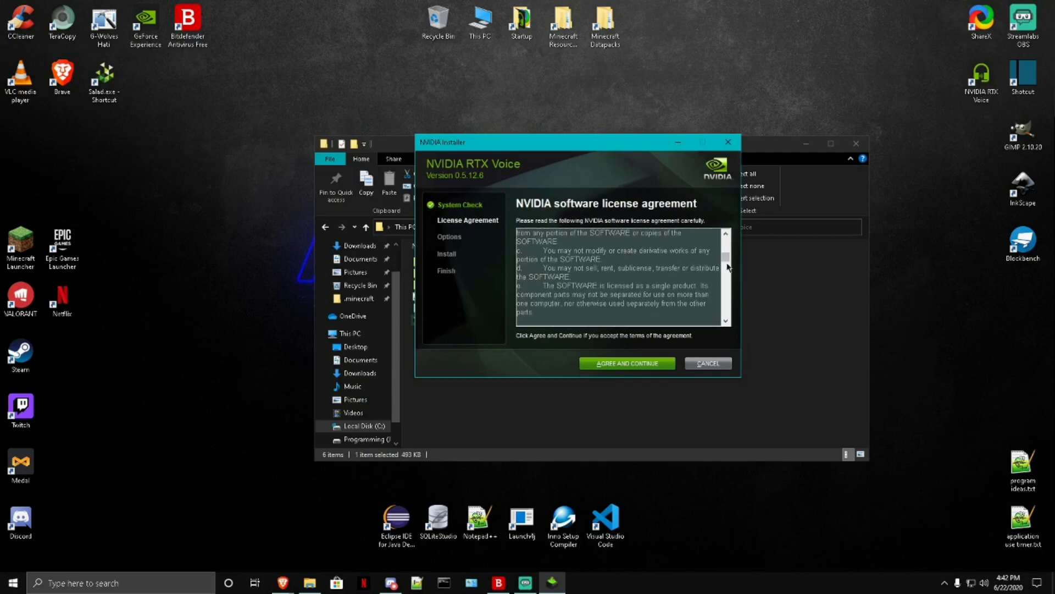
scroll(728, 266, "up", 10)
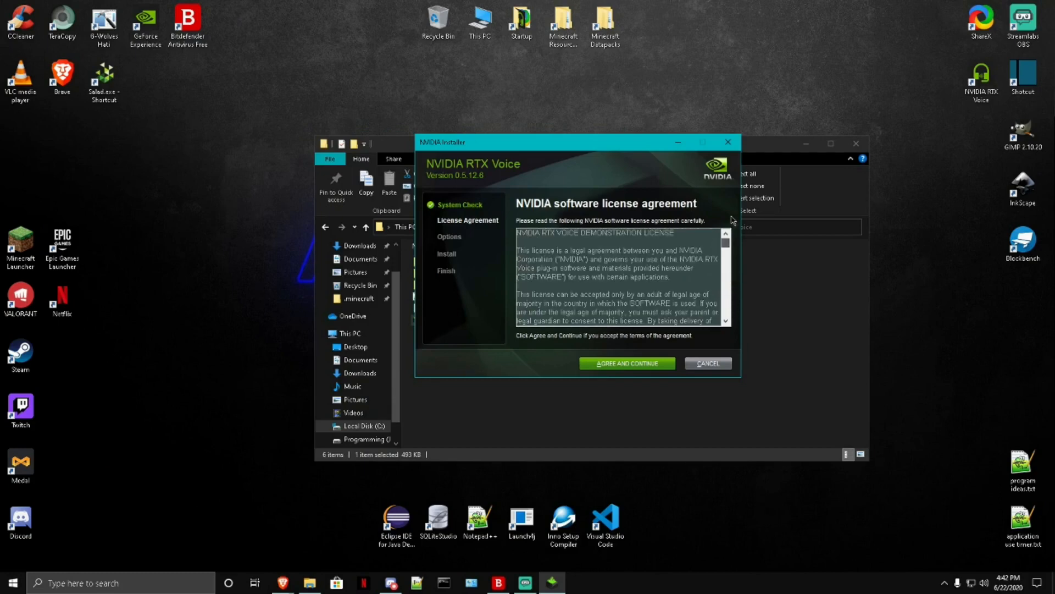
left_click(632, 364)
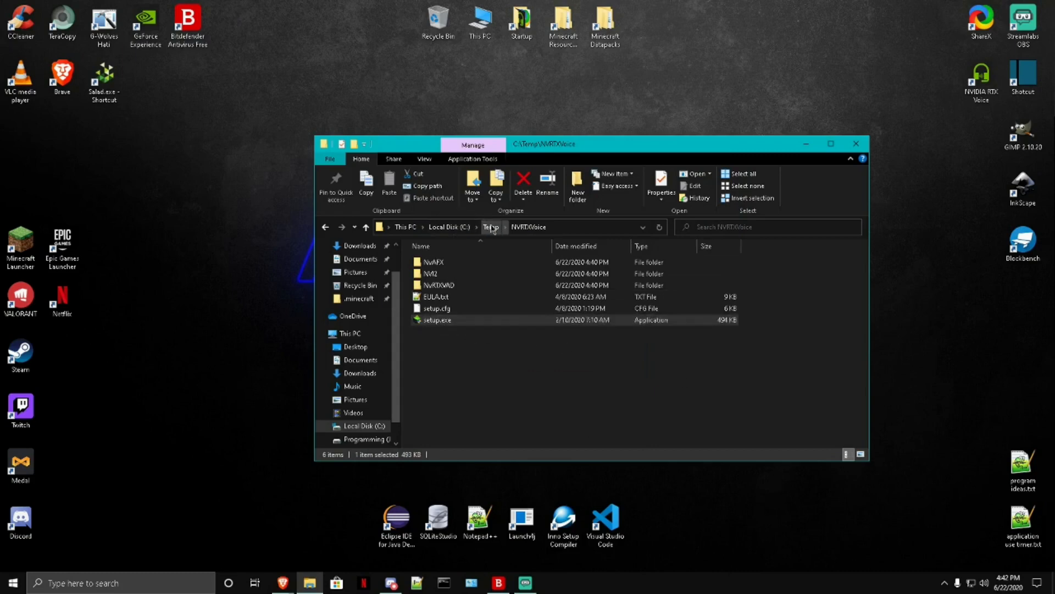
Step: Delete the NVRTXVoice folder and the UninstallItems text file from C:\Temp, and close File Explorer
left_click(492, 227)
left_click_drag(454, 287, 465, 264)
right_click(466, 264)
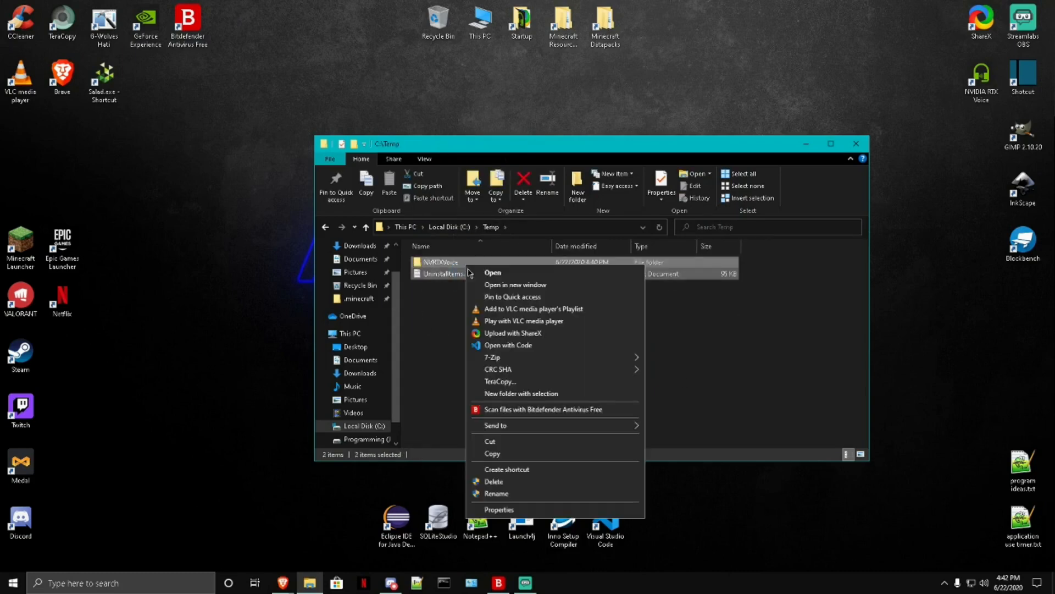
left_click(500, 482)
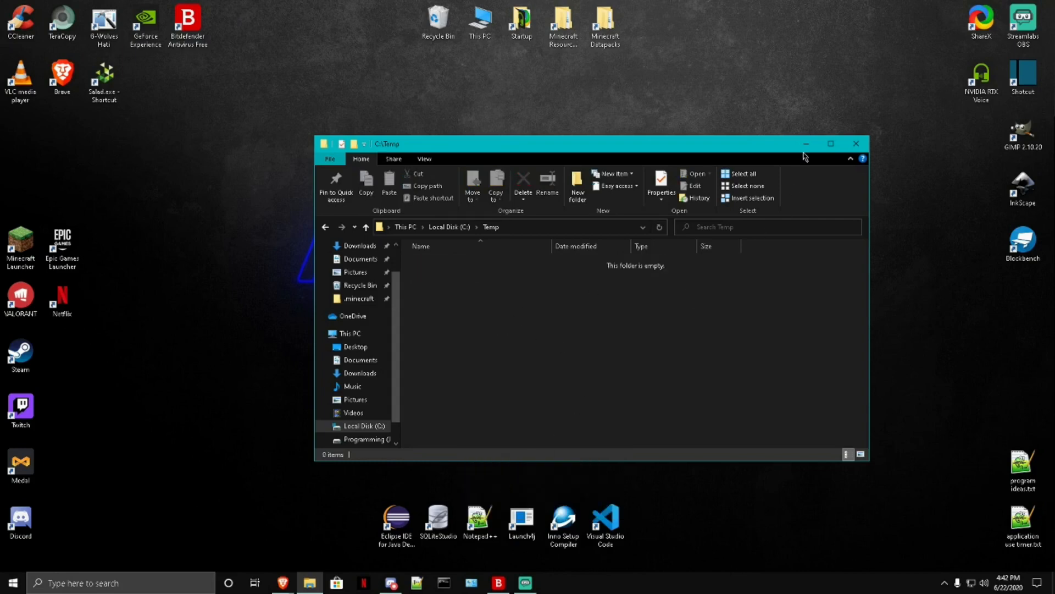
left_click(856, 144)
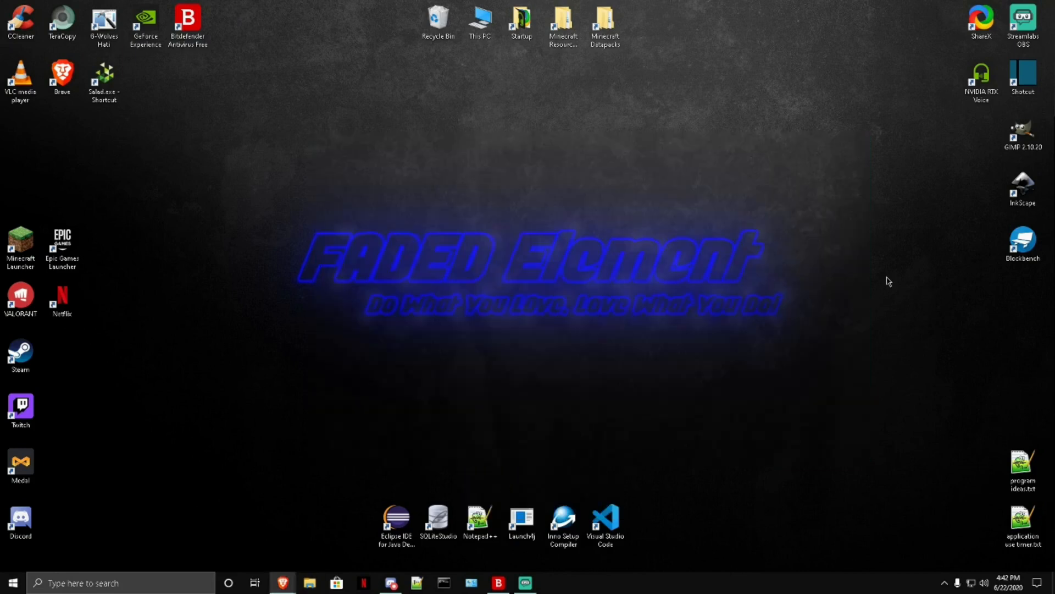
Step: Check the hidden tray icons, and open the NVIDIA RTX Voice app through a Windows search for "rtx"
left_click(950, 587)
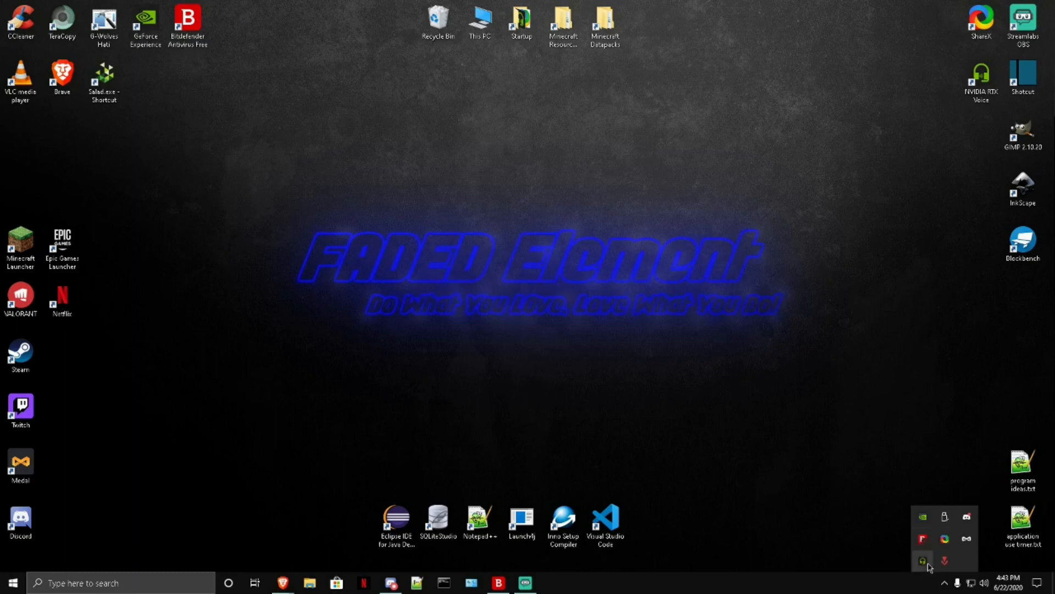
left_click(393, 143)
left_click_drag(297, 103, 632, 246)
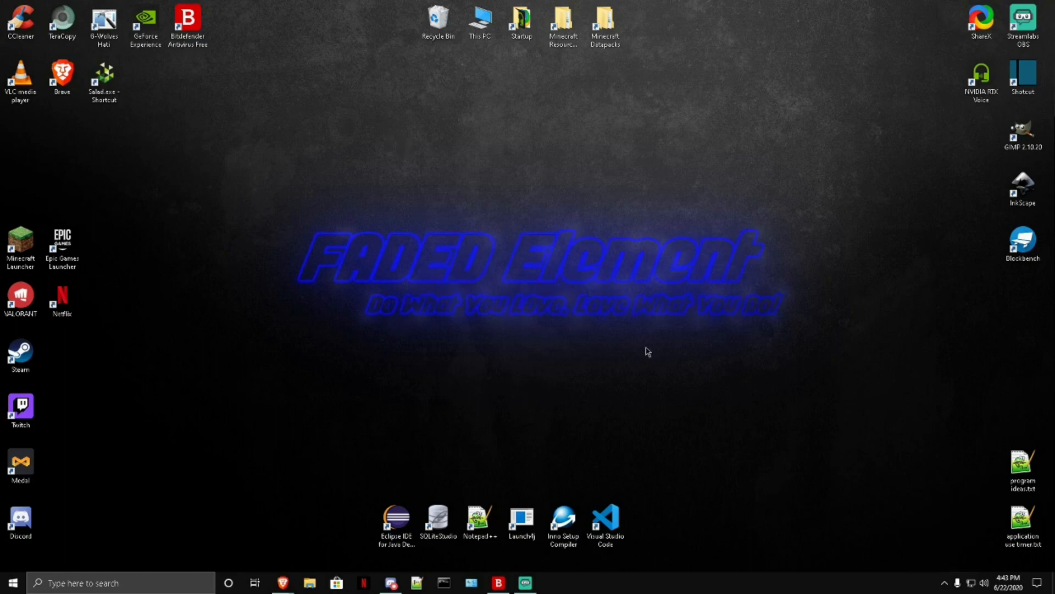
left_click(122, 583)
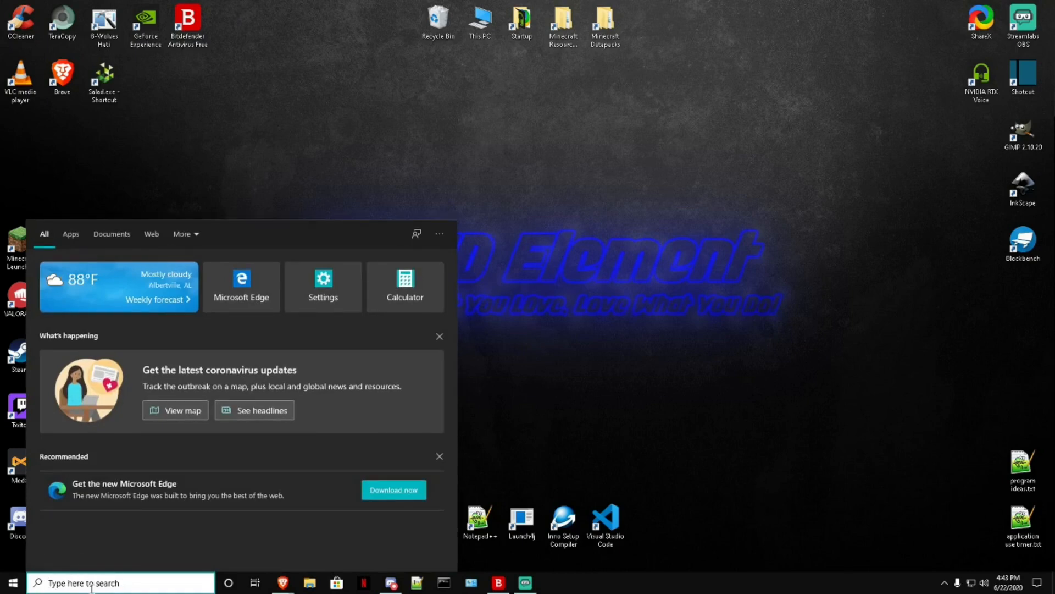
type("rtx")
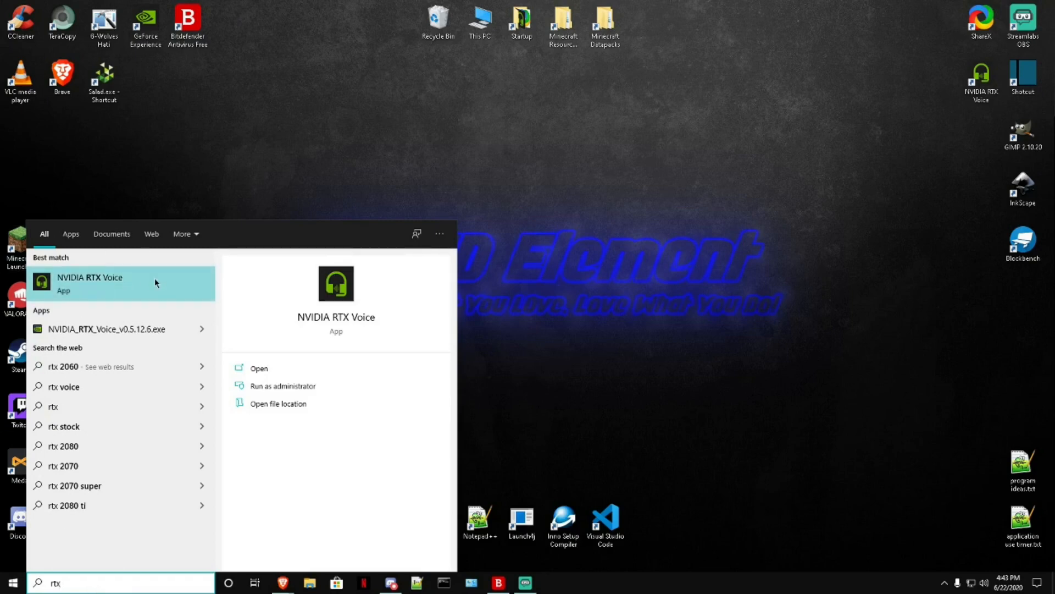
left_click(69, 293)
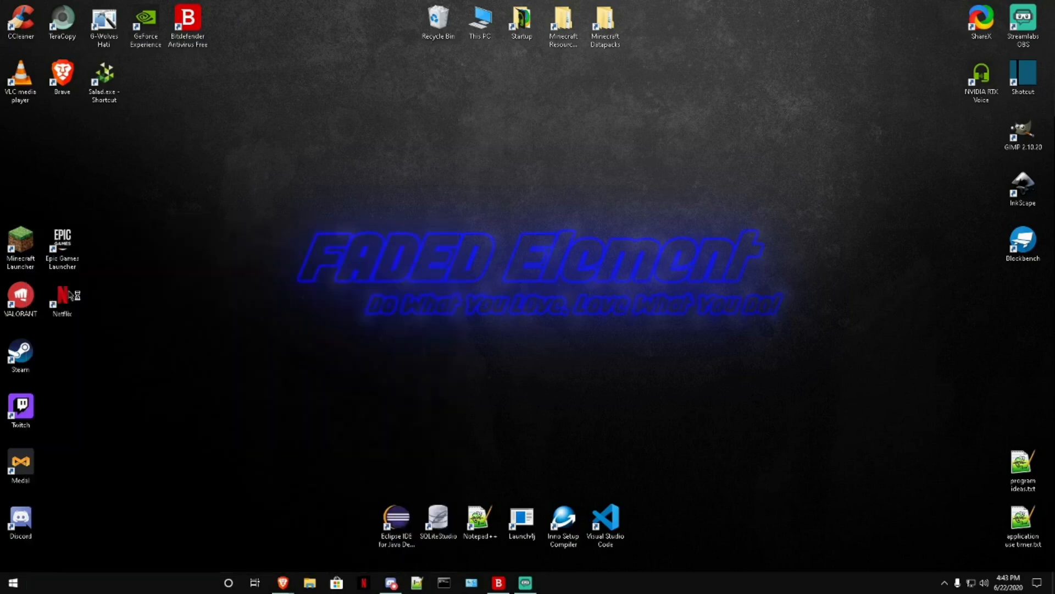
left_click_drag(616, 91, 444, 144)
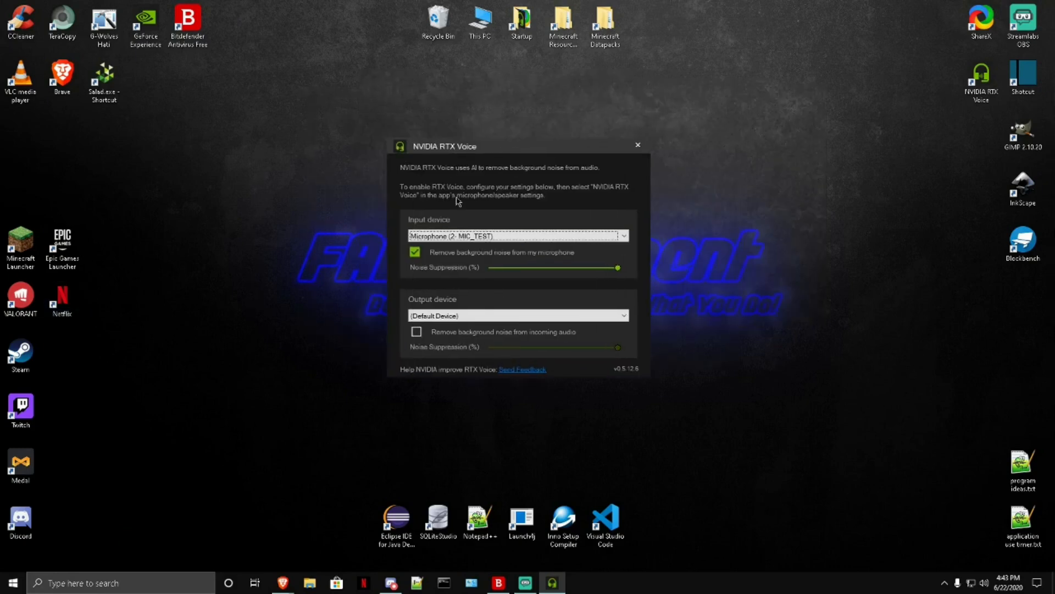
Step: Review the input and output device choices in RTX Voice, keeping Microphone (2- MIC_TEST) and (Default Device)
left_click(430, 237)
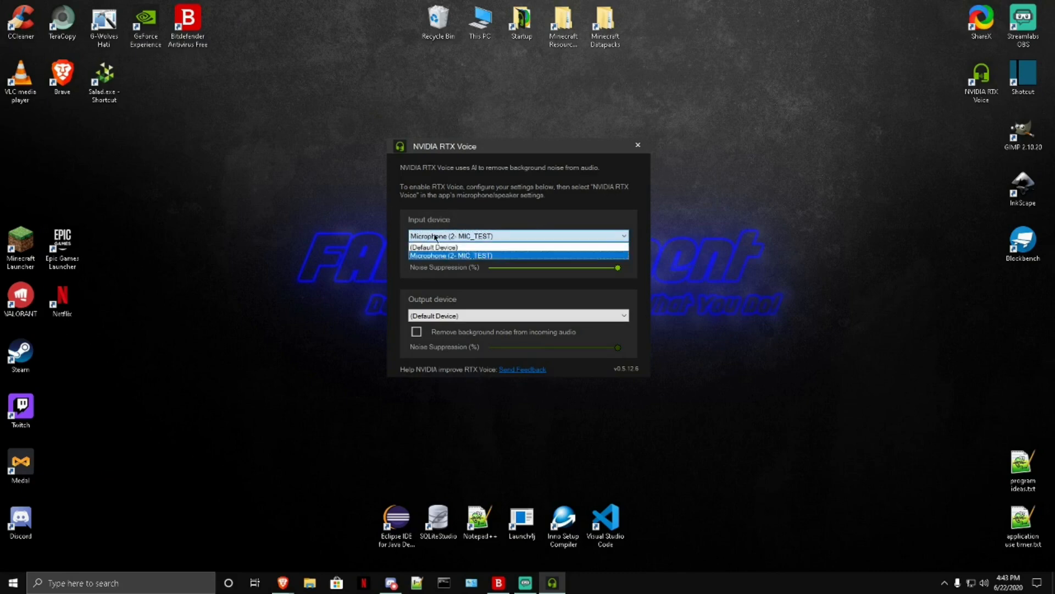
left_click(435, 236)
left_click(436, 235)
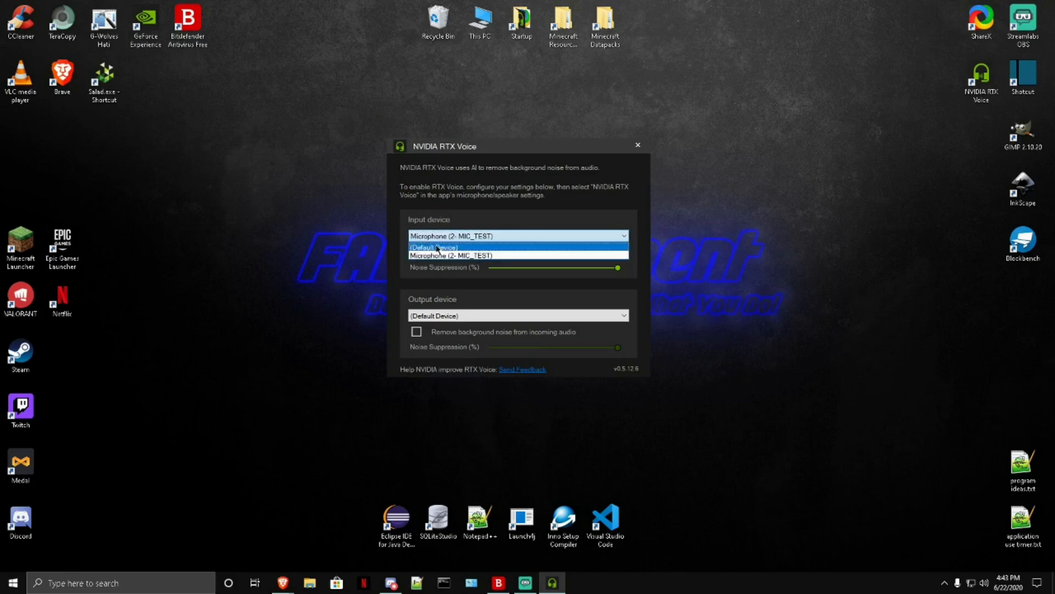
left_click(439, 236)
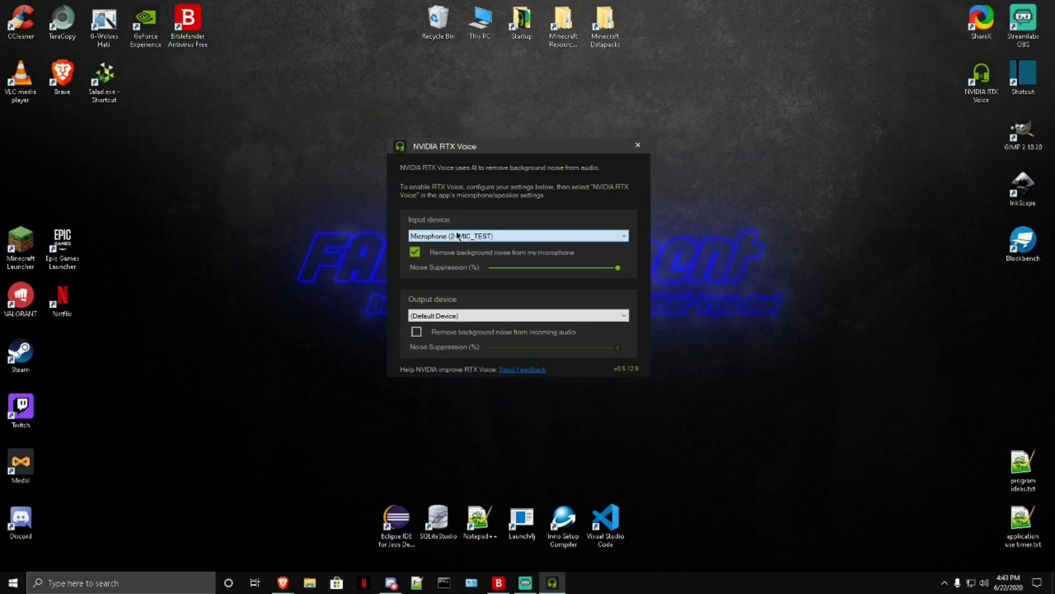
left_click(496, 237)
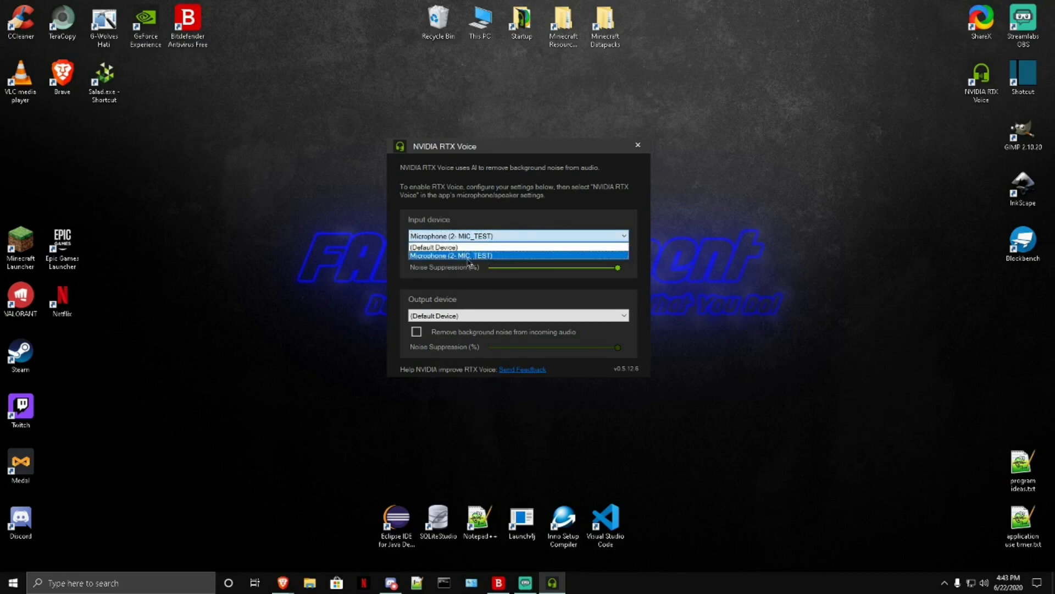
left_click(487, 237)
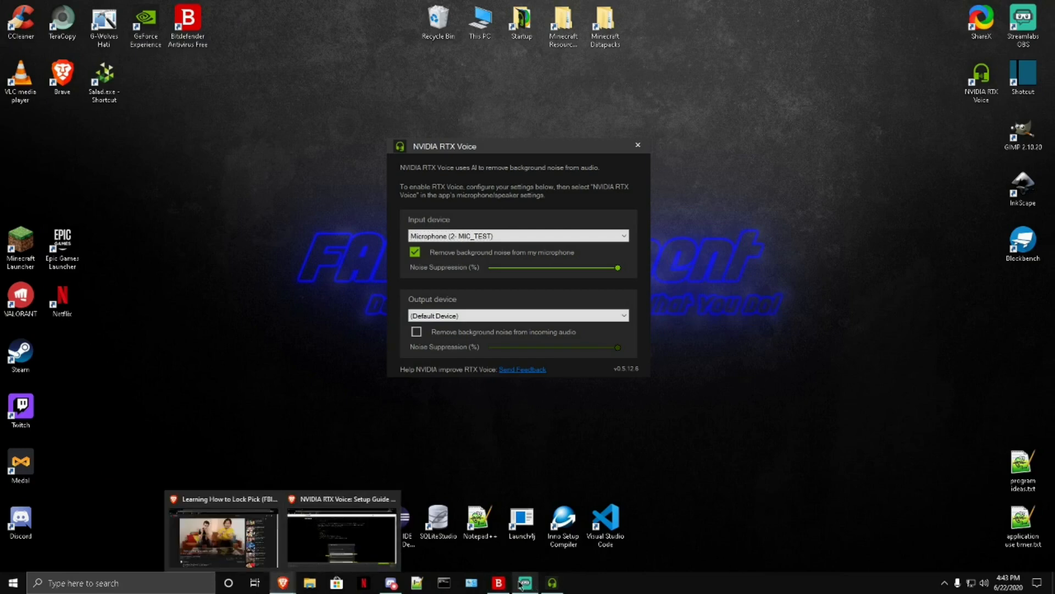
left_click(420, 314)
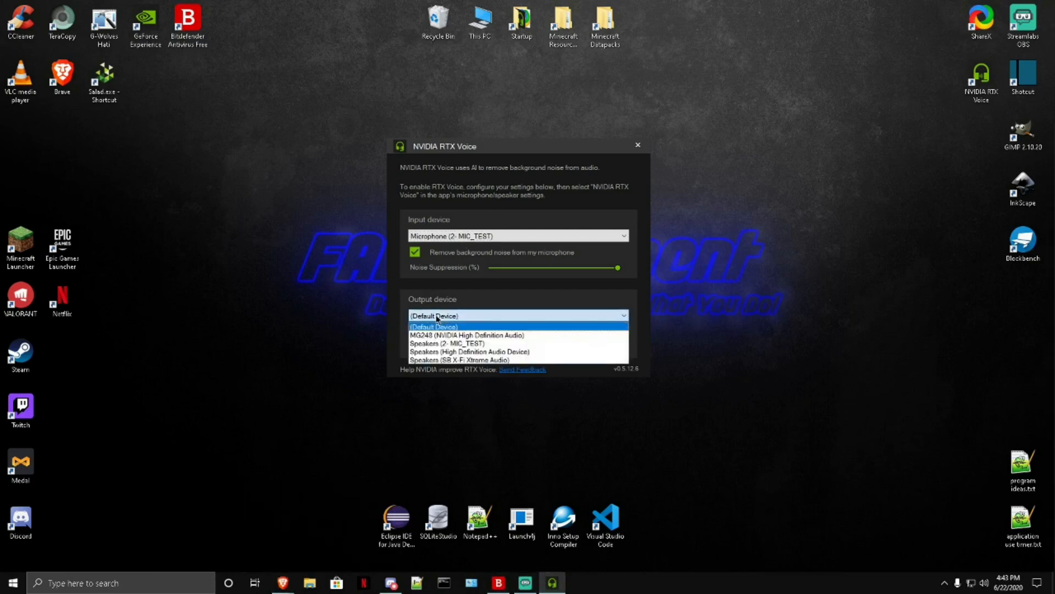
left_click(442, 323)
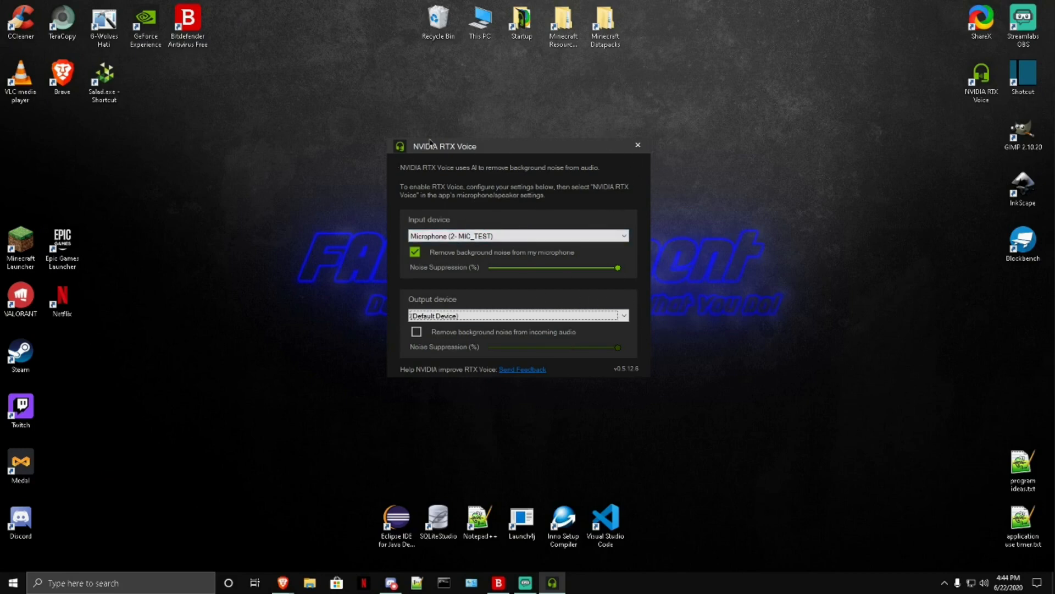
Step: Open the Windows Sound settings and set the input device to Microphone (NVIDIA RTX Voice)
right_click(799, 581)
left_click(797, 583)
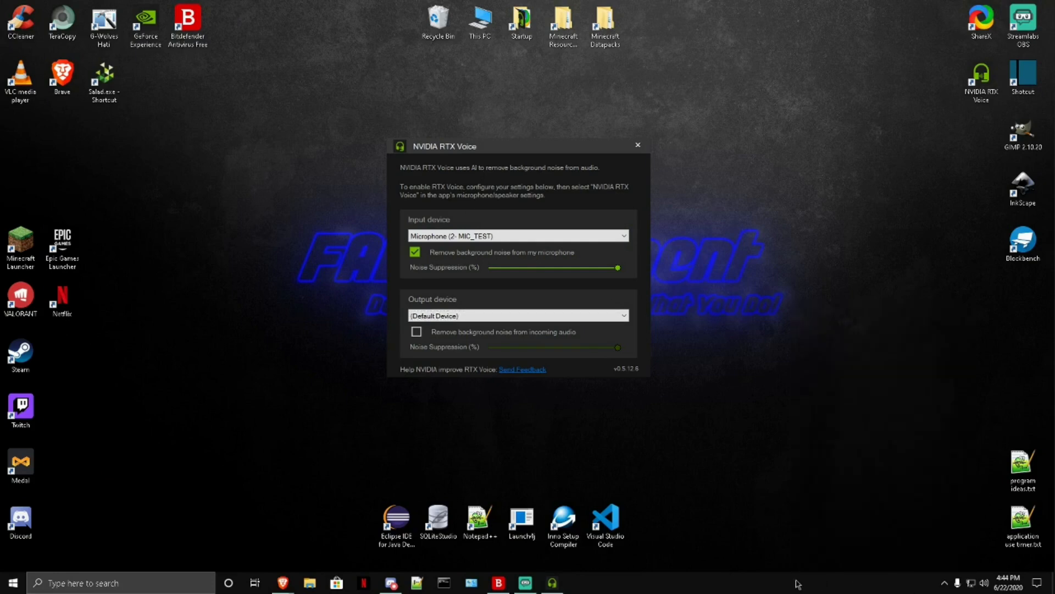
right_click(984, 582)
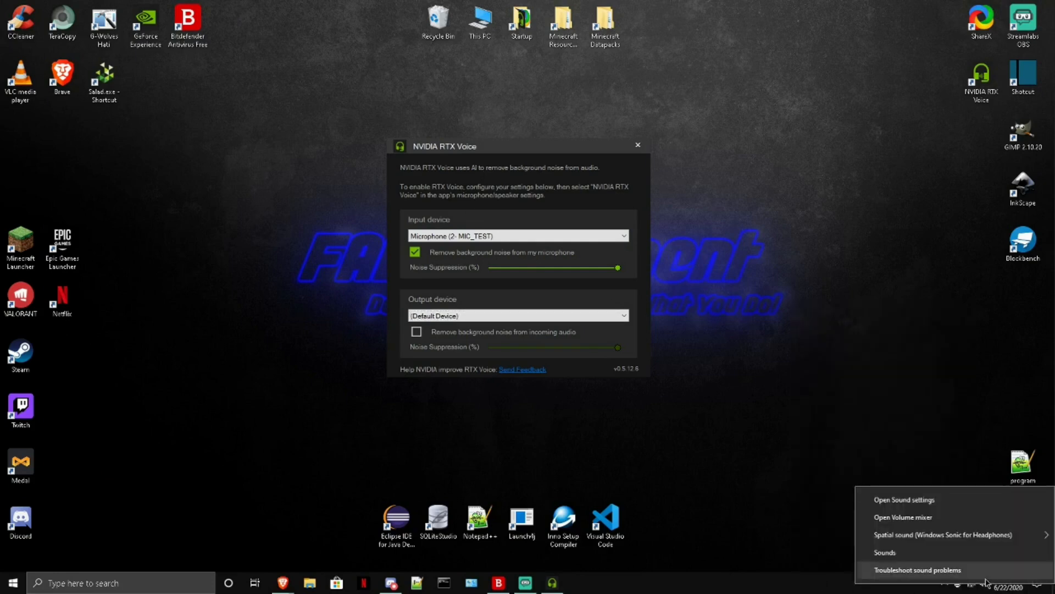
left_click(928, 501)
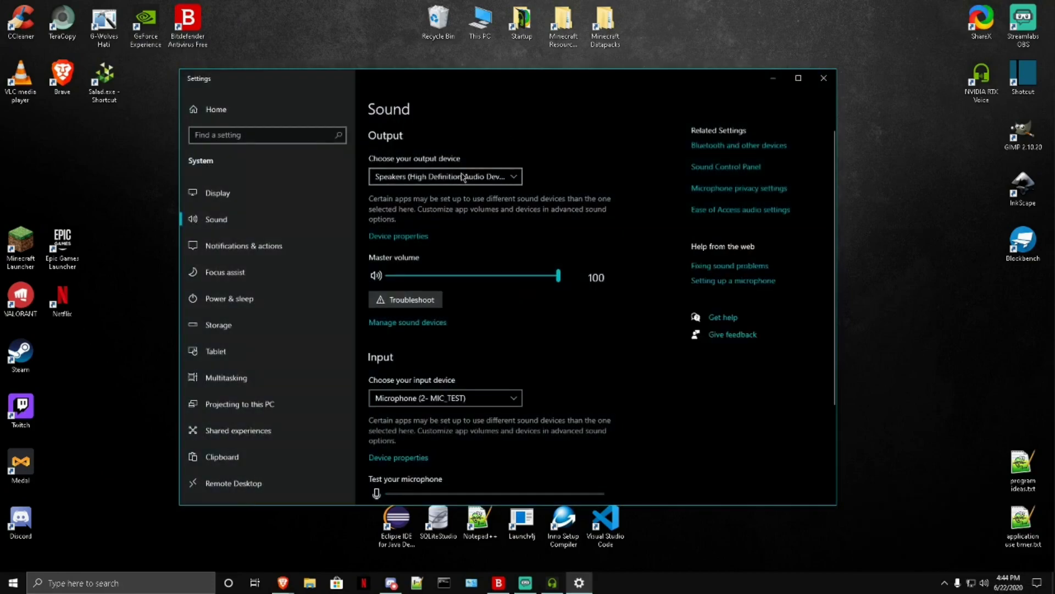
left_click(467, 177)
left_click(468, 175)
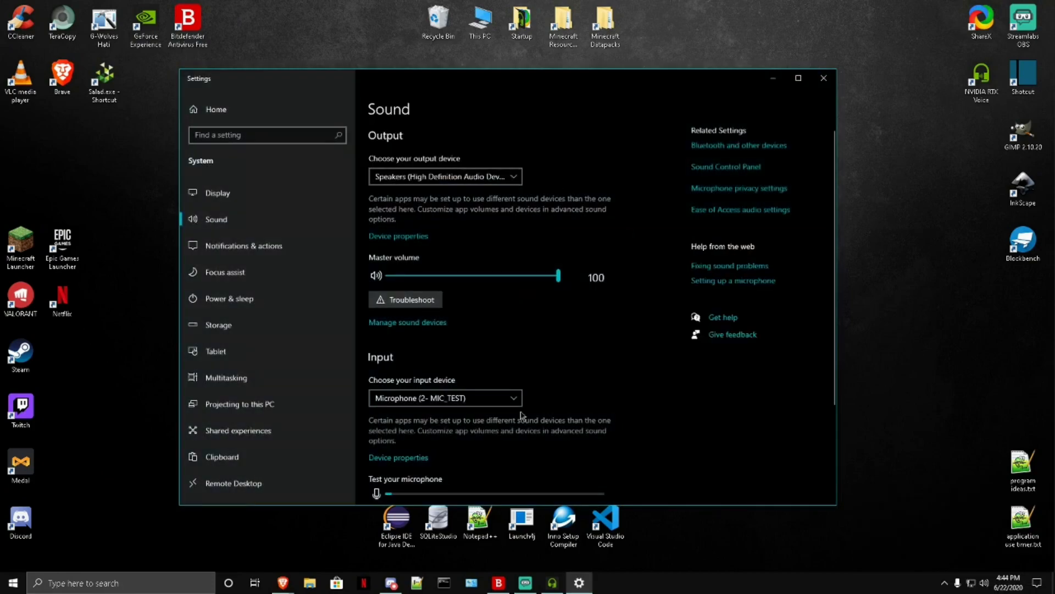
scroll(556, 352, "down", 2)
scroll(556, 352, "down", 1)
left_click(448, 251)
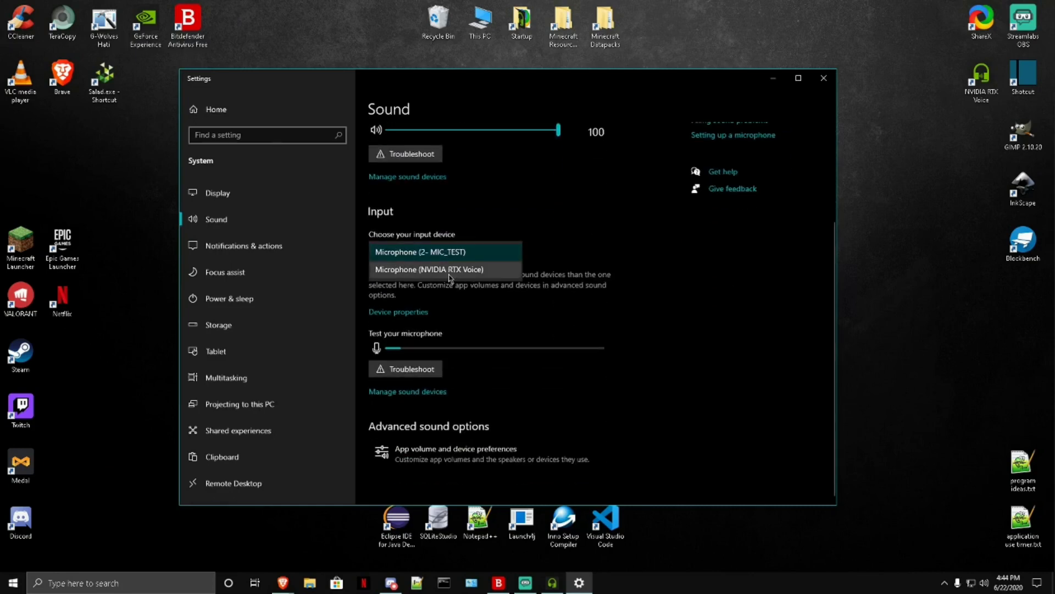
left_click(479, 276)
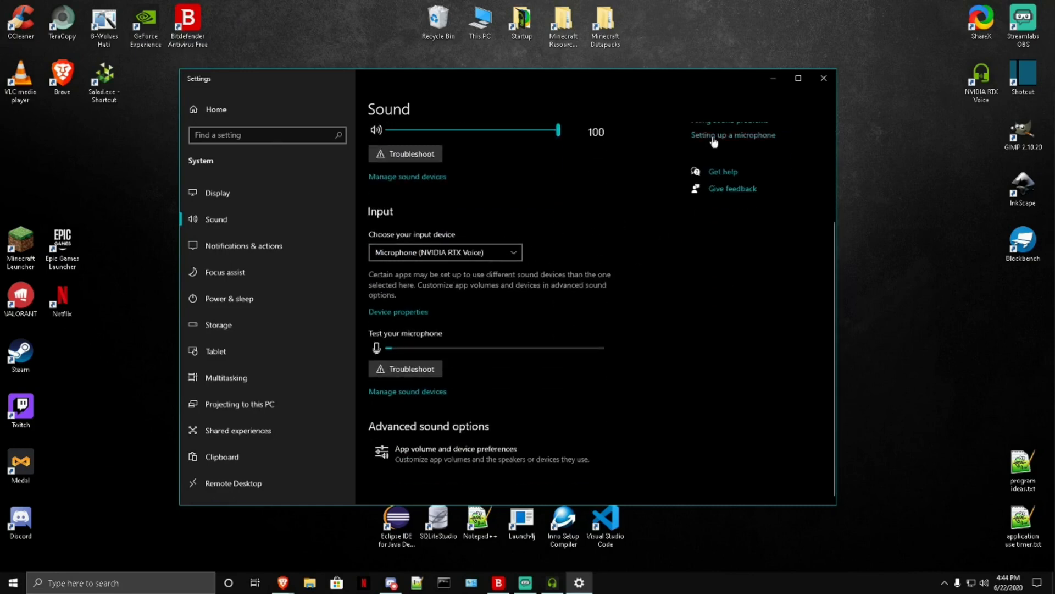
Step: Open the recording devices in the Sound Control Panel and turn off Show Disabled Devices
scroll(713, 316, "up", 3)
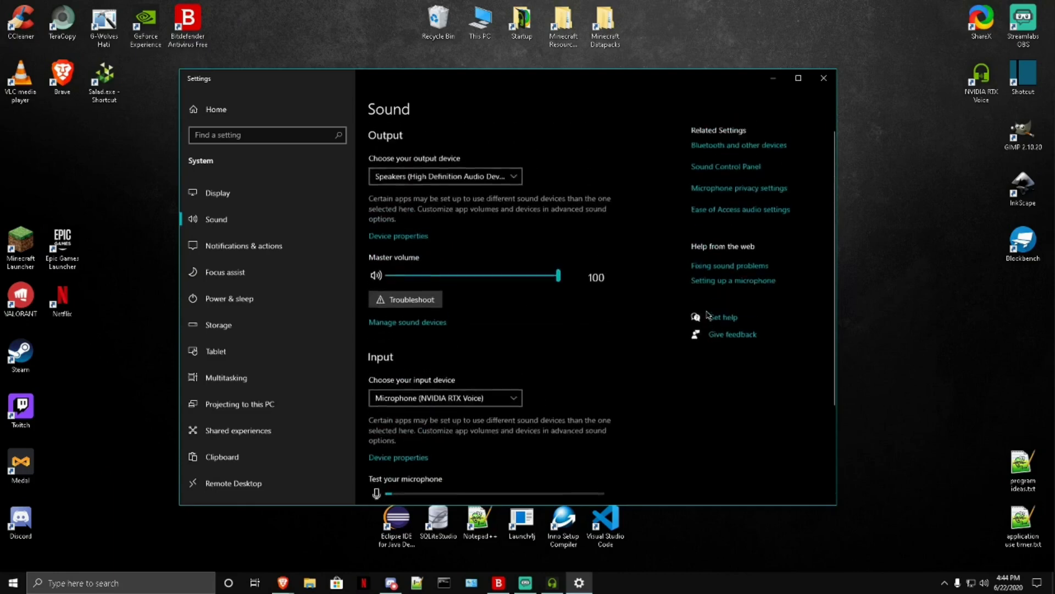
left_click(719, 168)
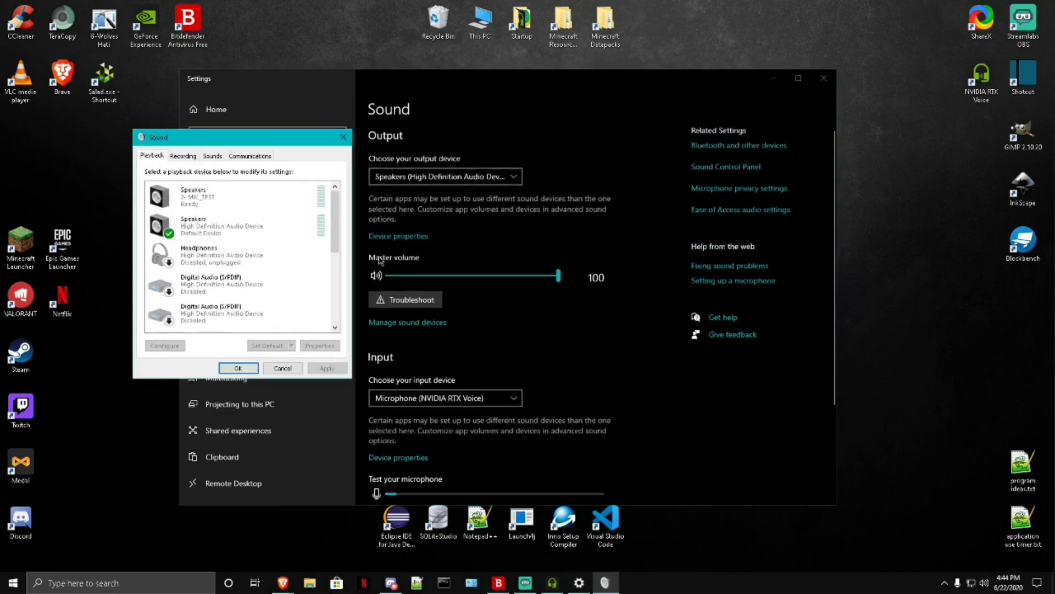
left_click_drag(230, 149, 716, 204)
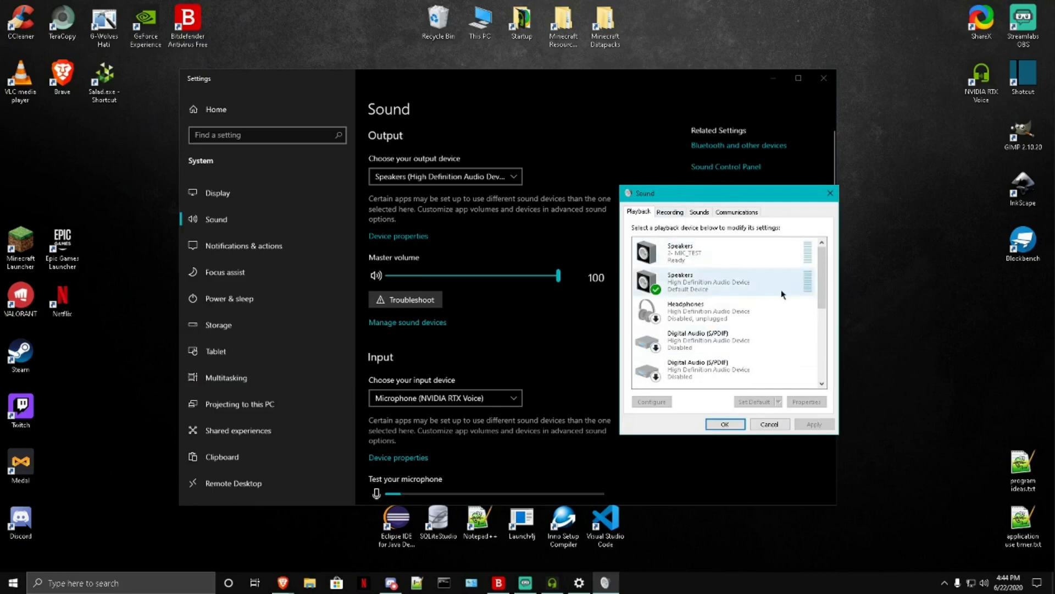
left_click(671, 212)
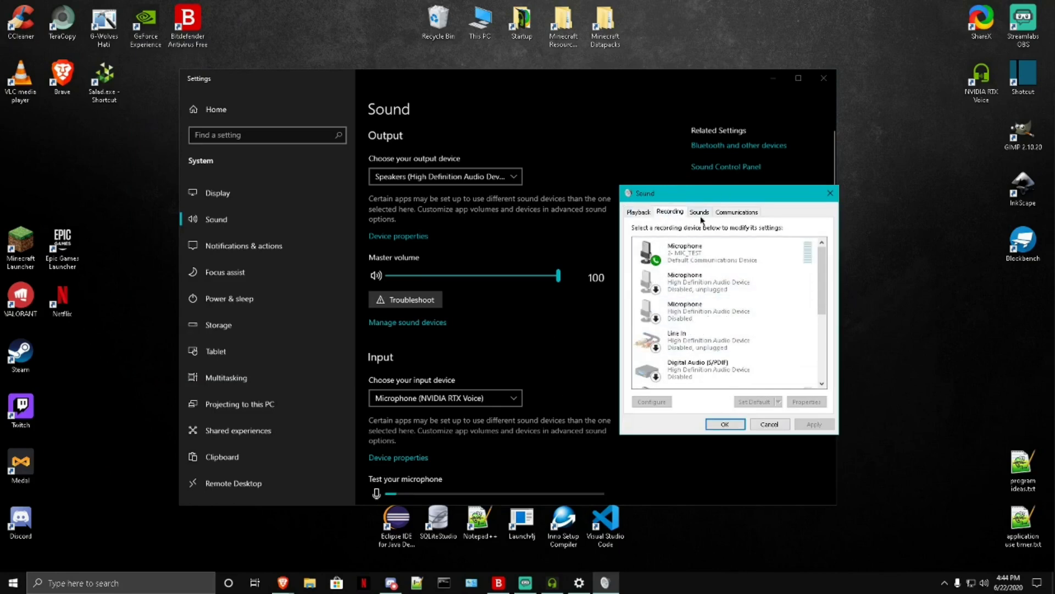
right_click(719, 309)
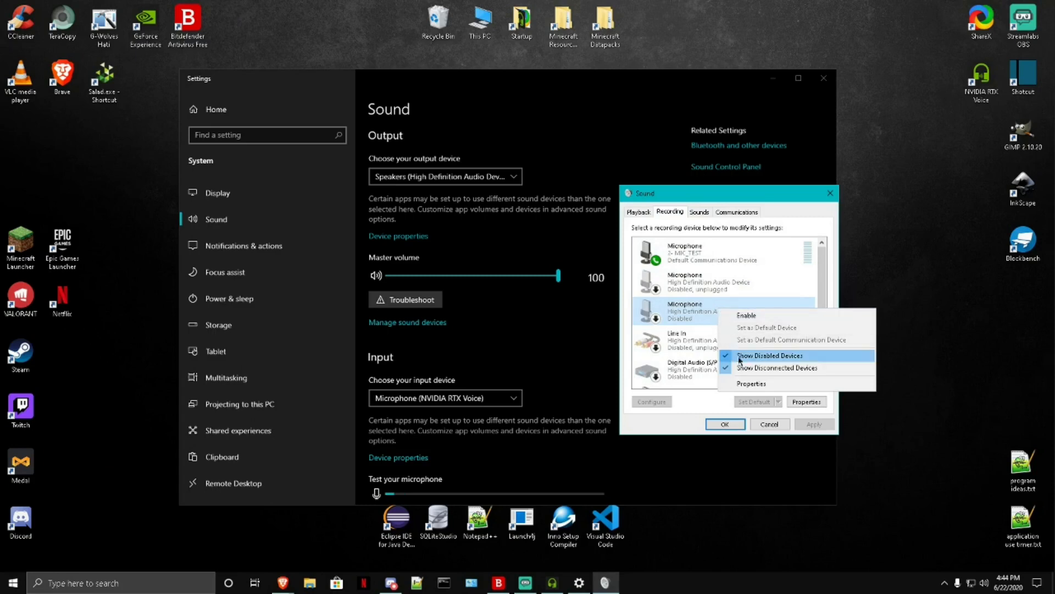
left_click(734, 359)
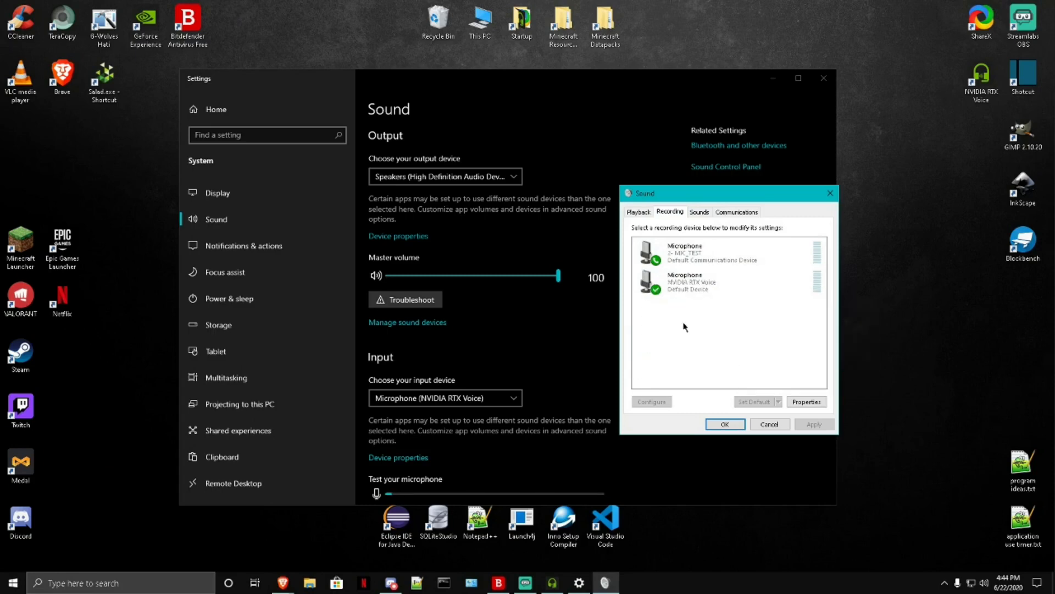
Step: Turn Show Disabled Devices back on for the recording devices and look through the list to the NVIDIA RTX Voice microphone
right_click(727, 328)
left_click(748, 339)
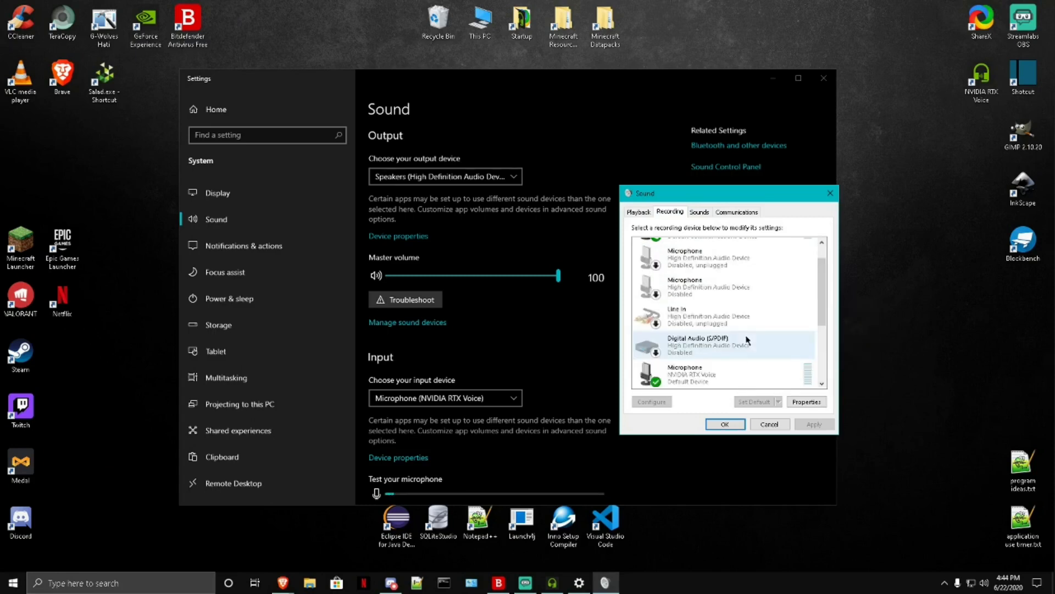
scroll(749, 332, "up", 1)
scroll(698, 311, "down", 1)
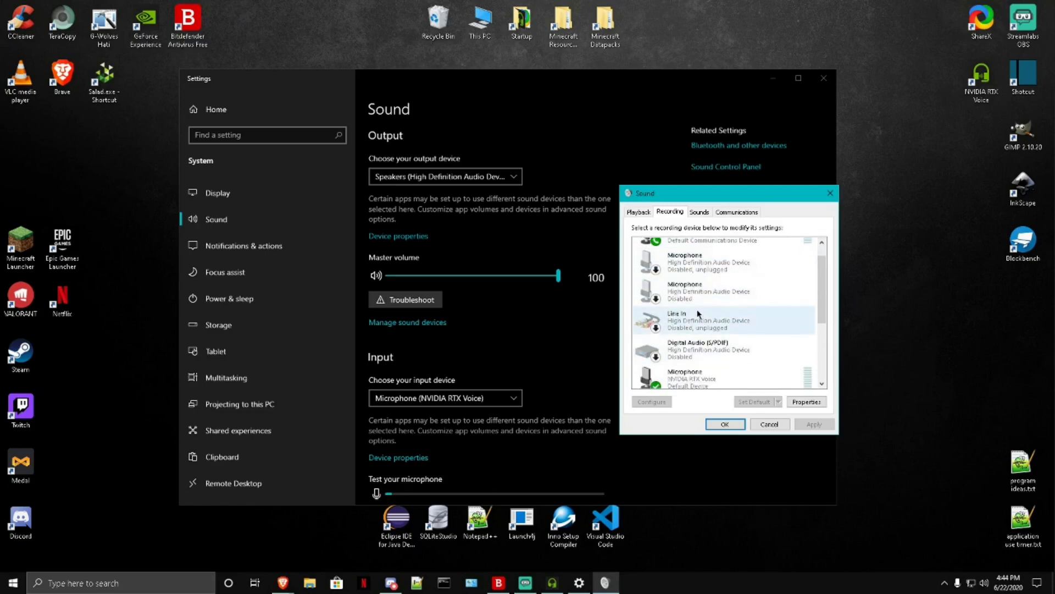
scroll(742, 362, "down", 3)
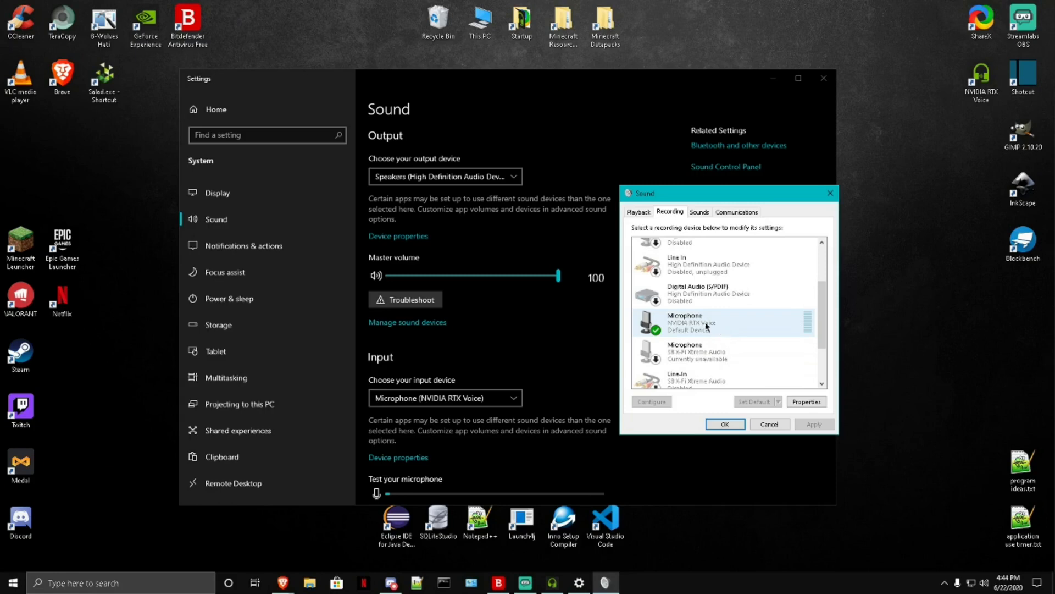
Step: Set the NVIDIA RTX Voice microphone as the default communication device, then accept the Sound dialog and close the Settings window
left_click(702, 329)
right_click(702, 330)
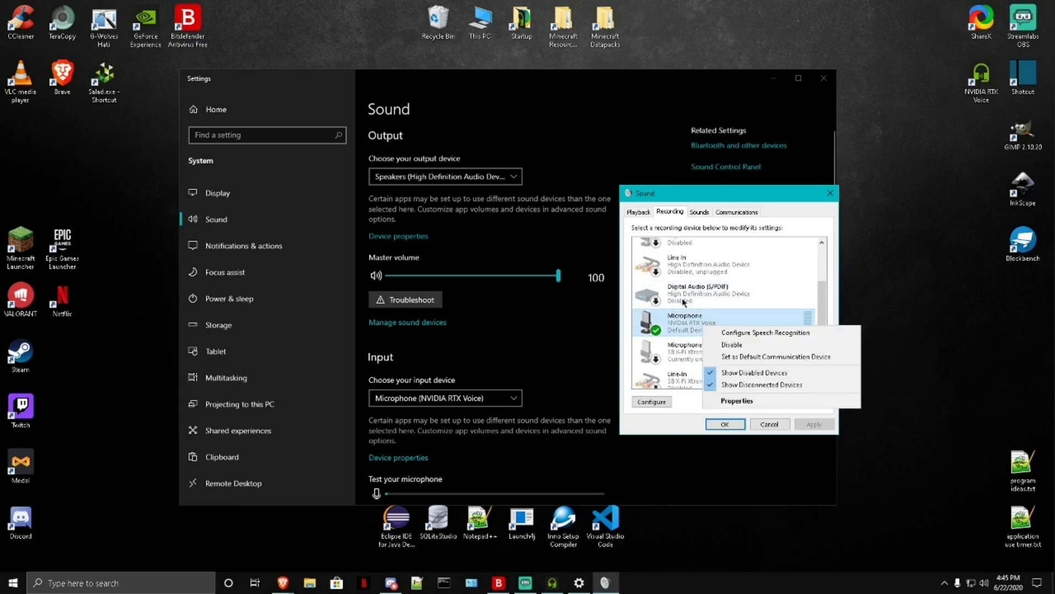
left_click(751, 358)
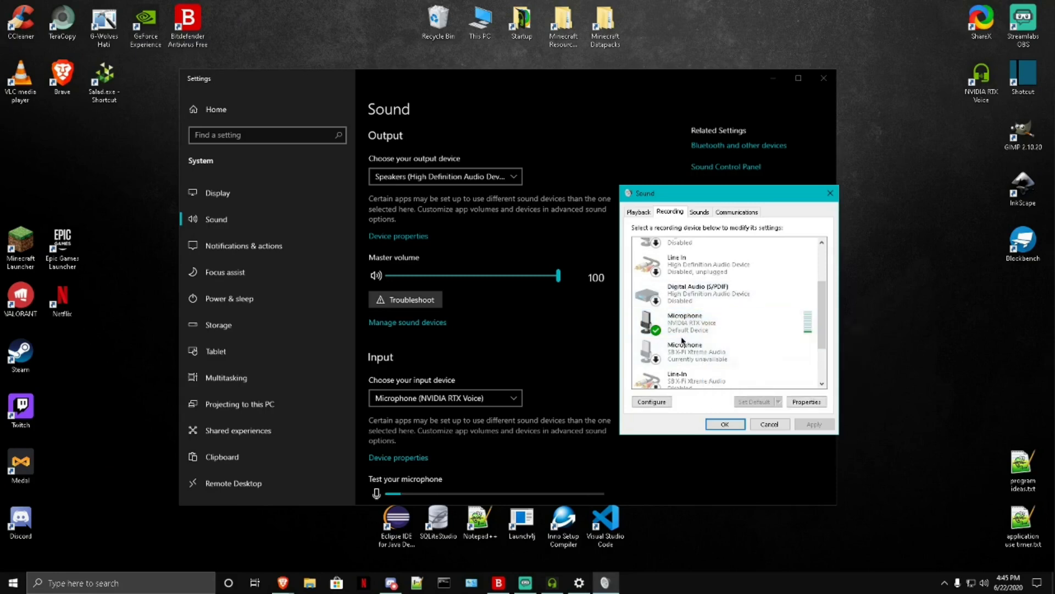
right_click(731, 336)
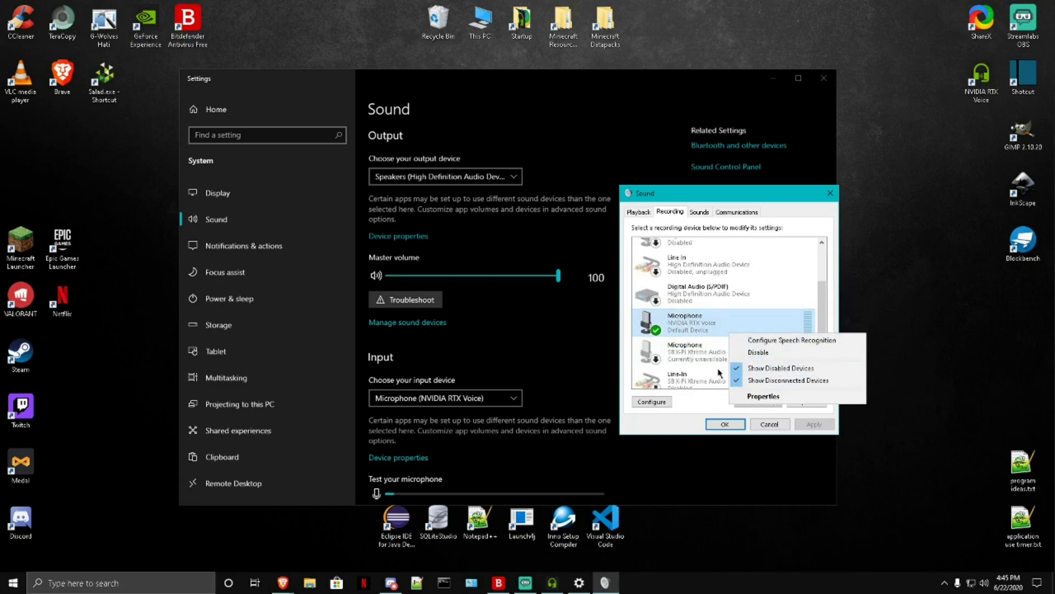
left_click(681, 327)
left_click(742, 425)
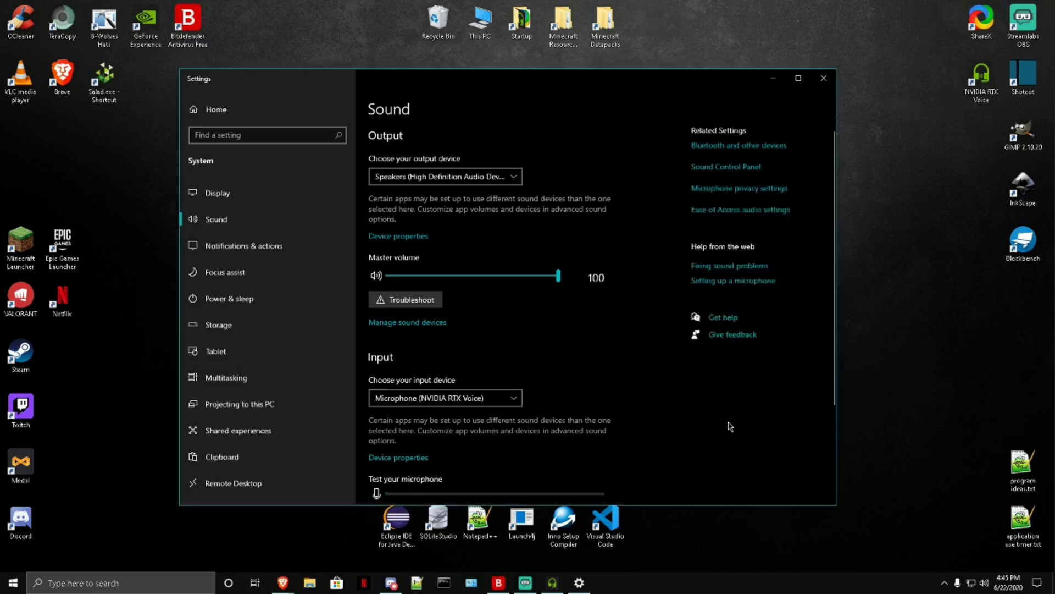
left_click(823, 78)
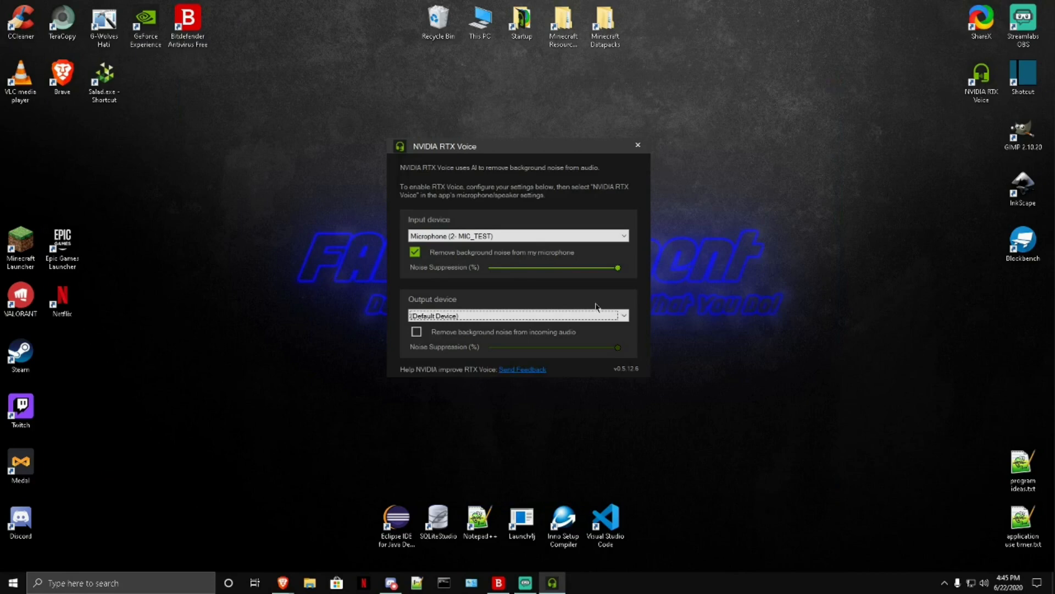